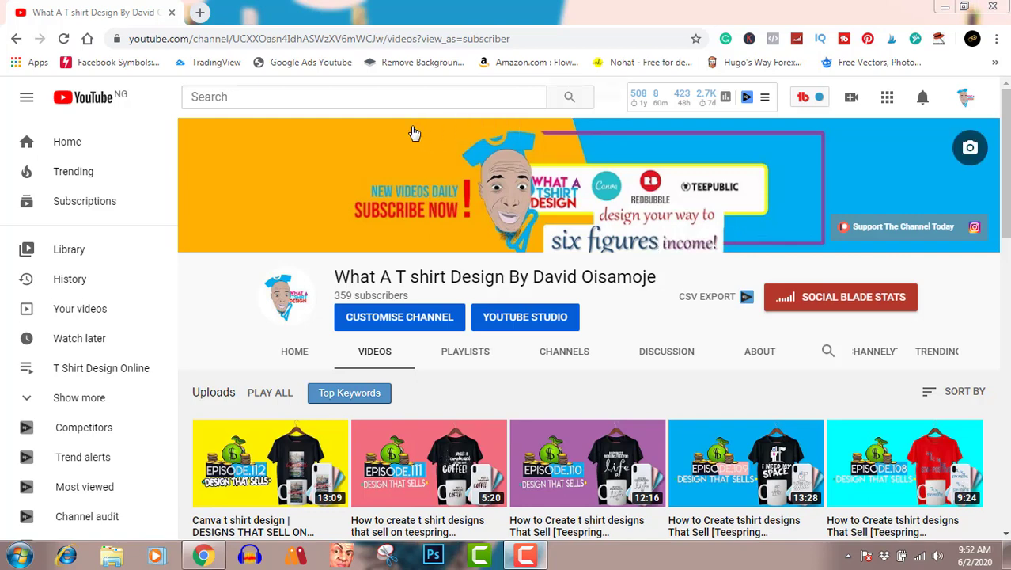
Open the Canva homepage in a new browser tab and dismiss the welcome message
click(200, 15)
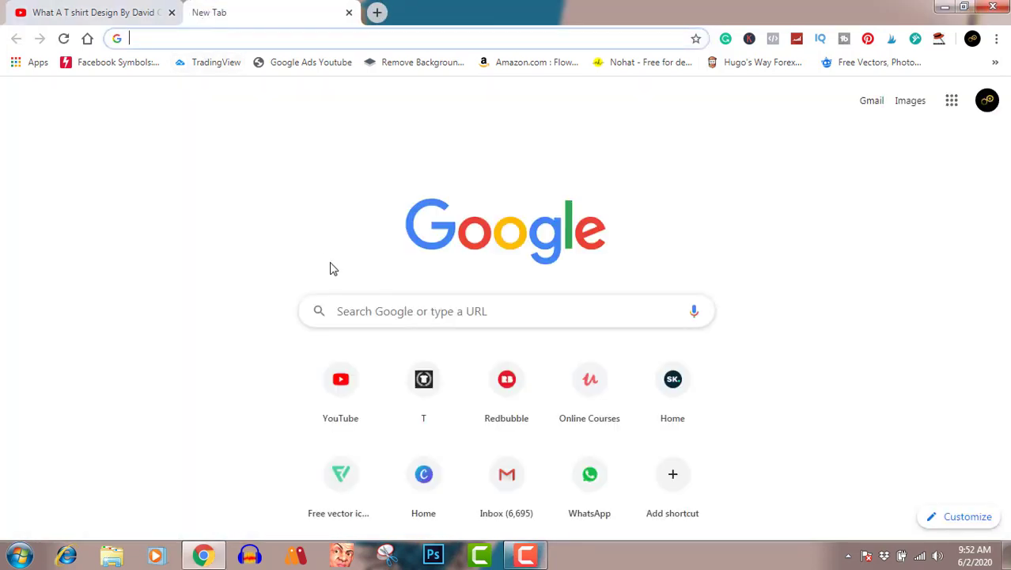
click(426, 488)
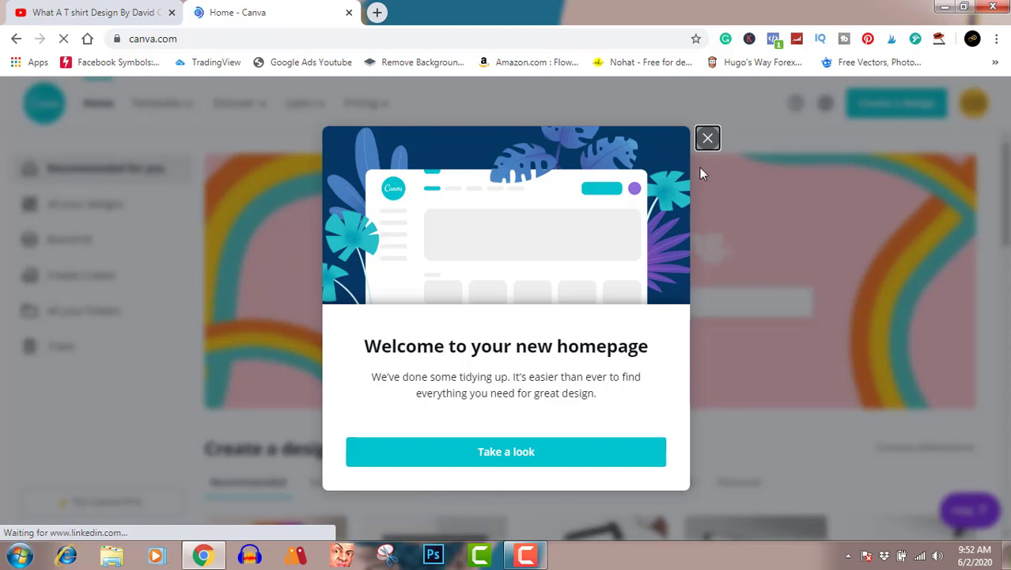
click(708, 137)
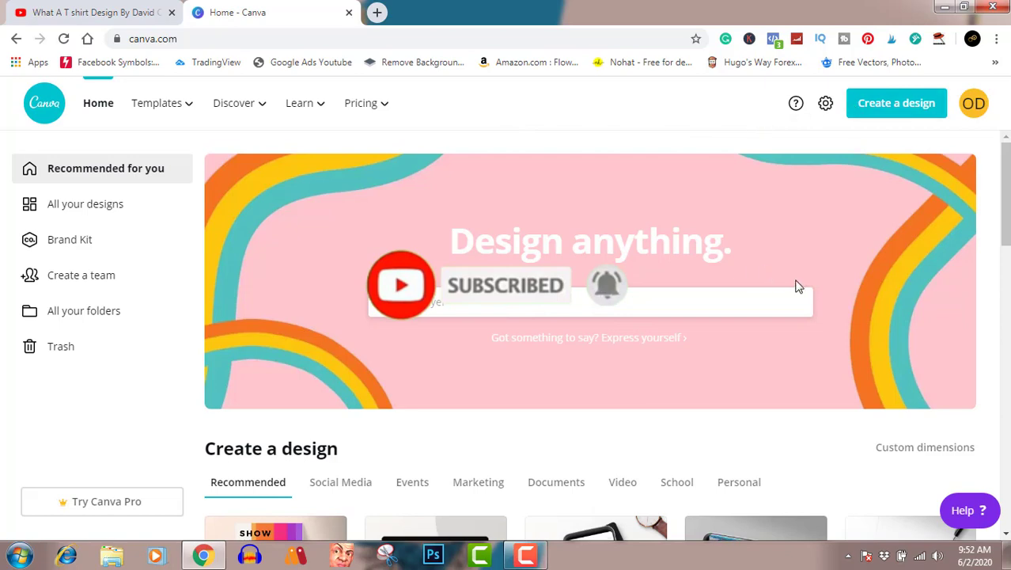
Create a new blank design with custom dimensions of 4500 × 5400 px
scroll(797, 286, down, 6)
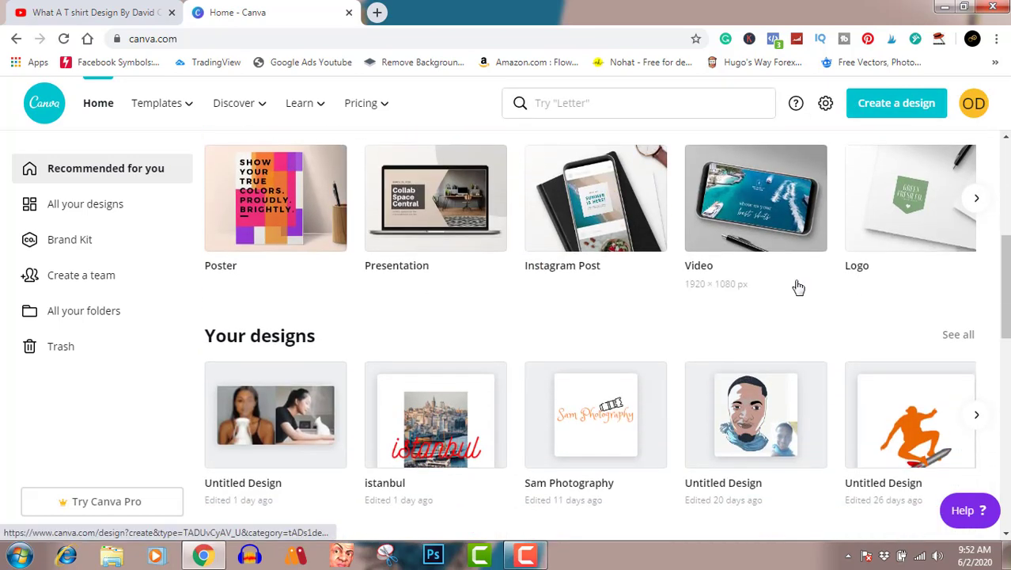
scroll(798, 286, up, 6)
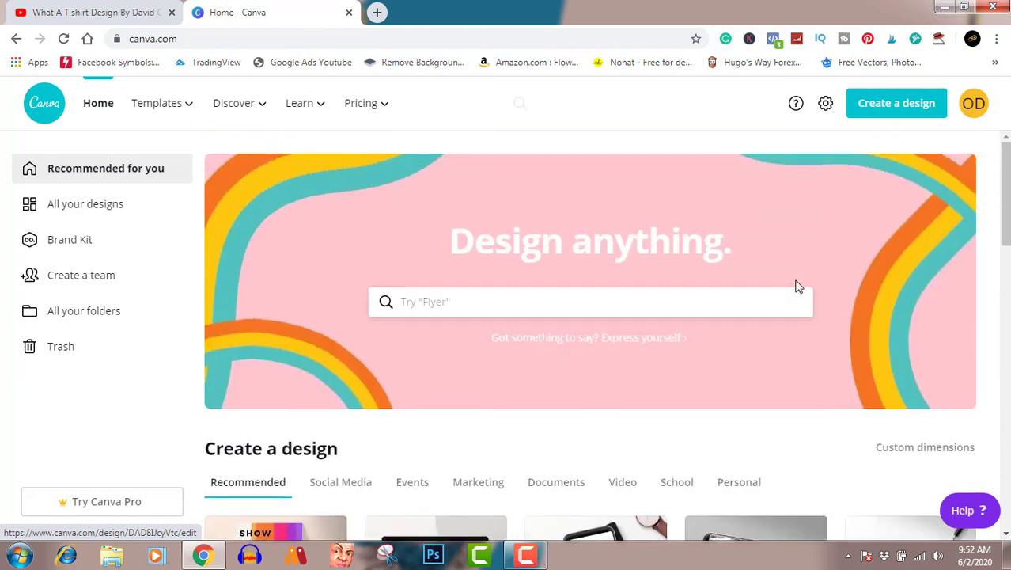
click(896, 106)
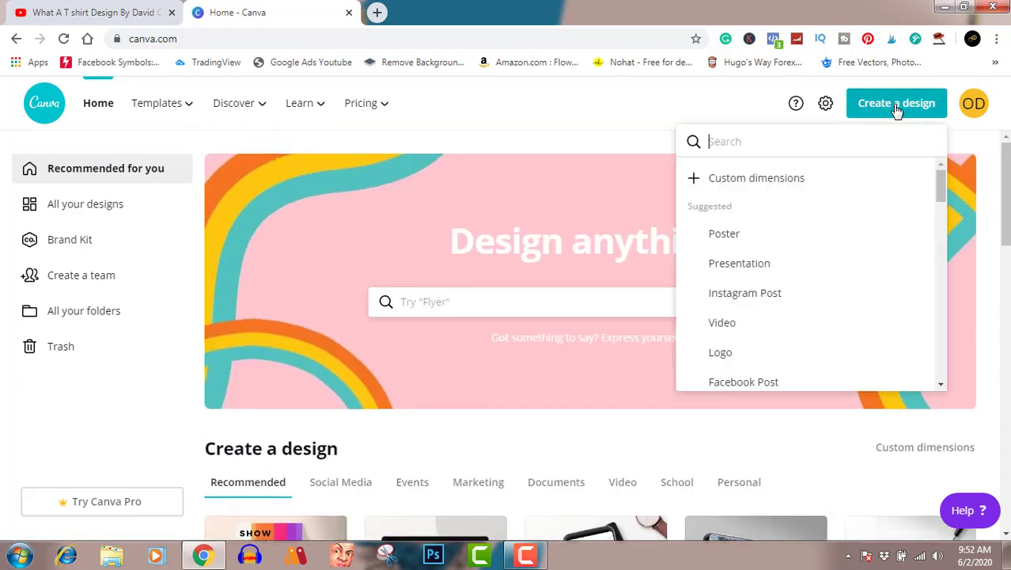
click(772, 180)
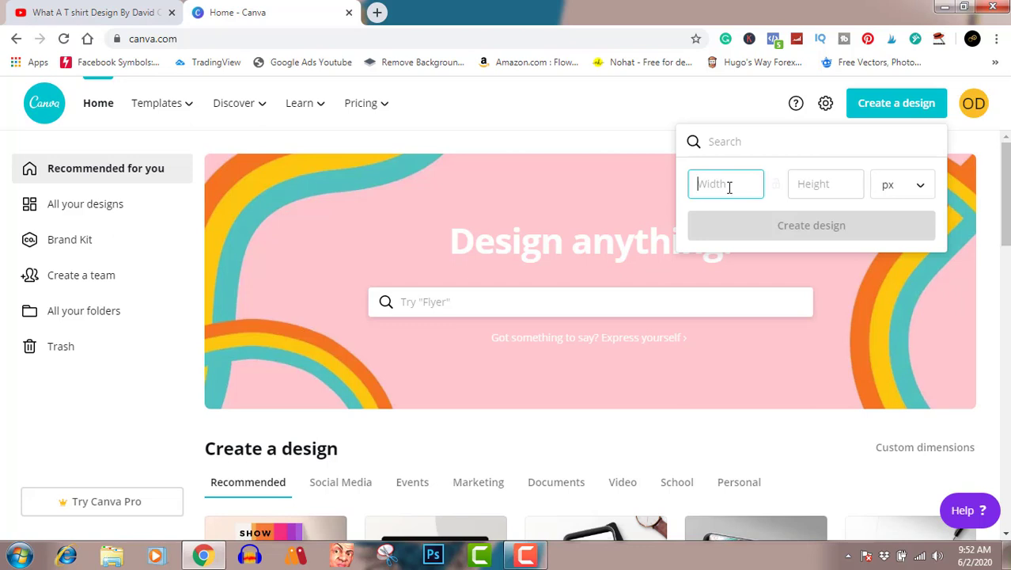
text(4500)
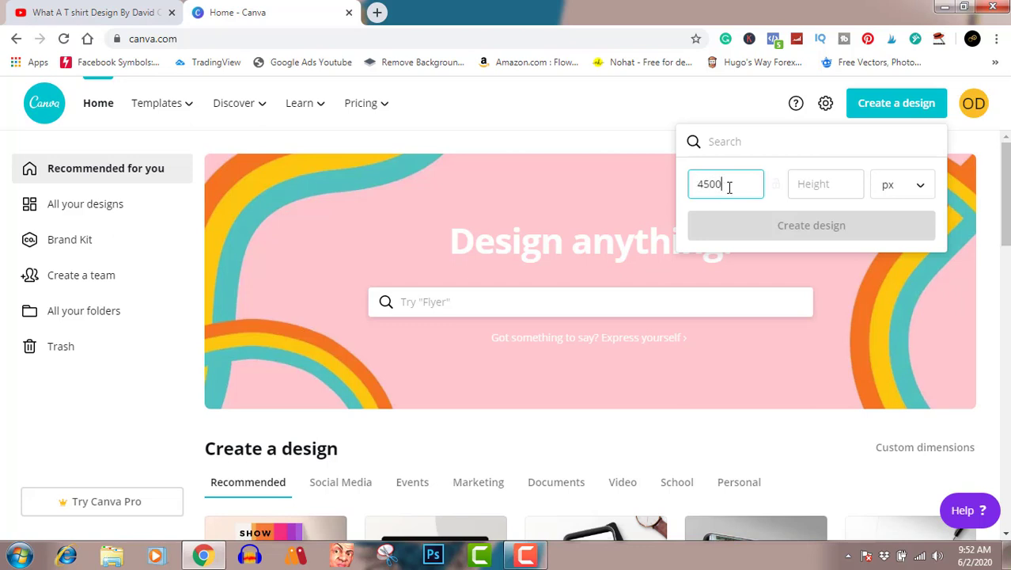
click(807, 187)
text(54)
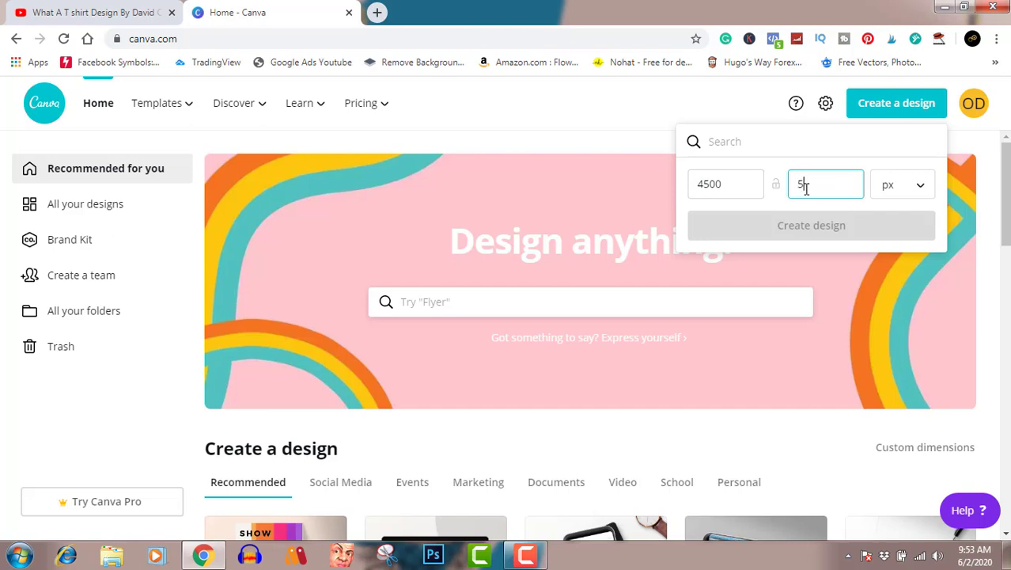
text(00)
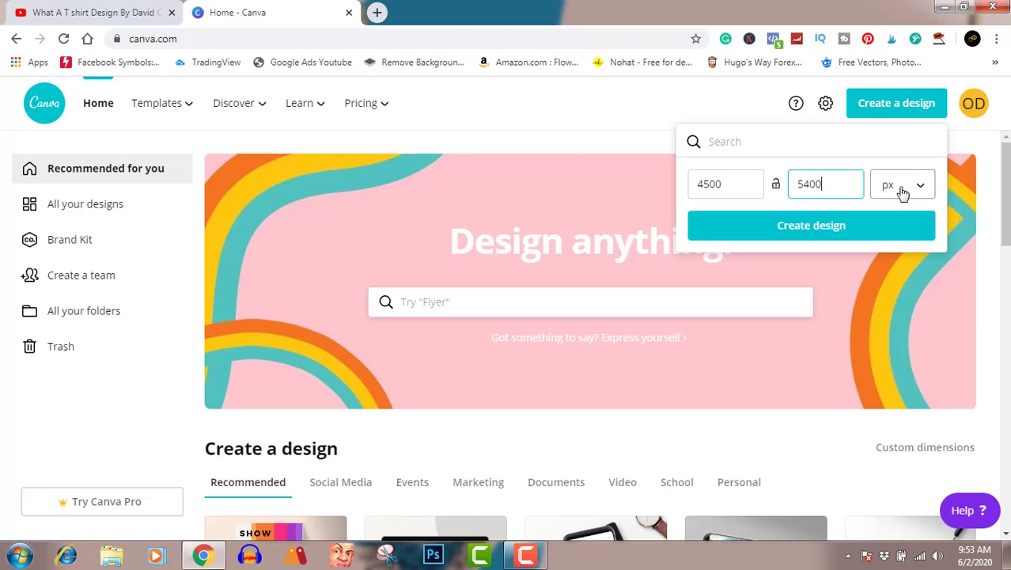
click(824, 232)
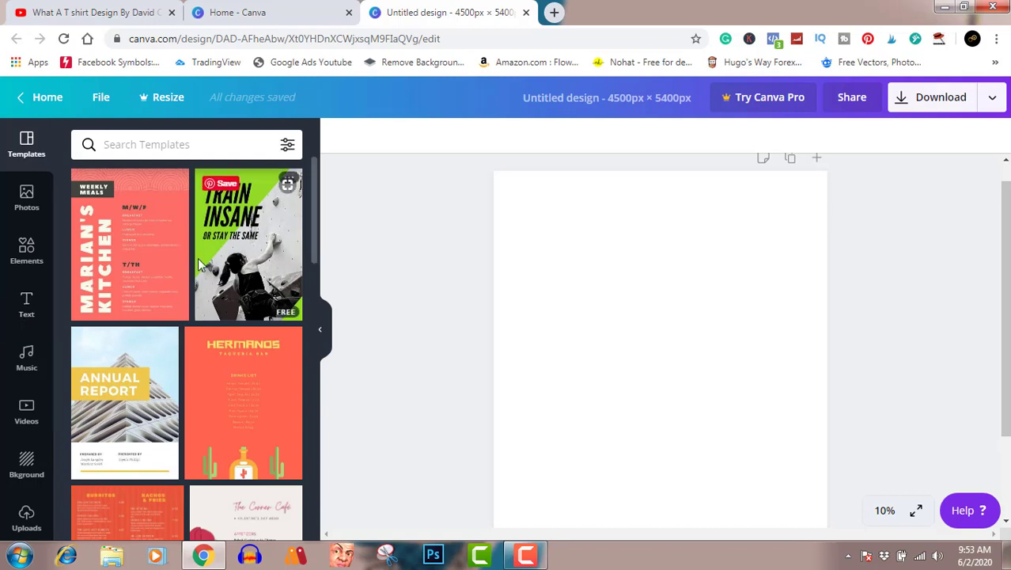
Look through the ready-made templates offered for the new design
scroll(200, 266, down, 4)
scroll(200, 266, down, 5)
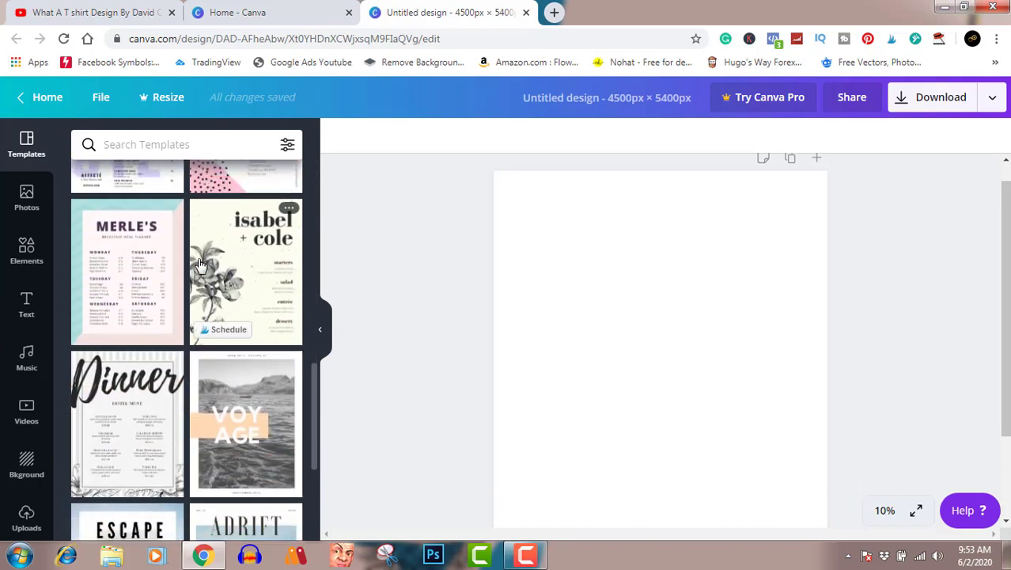
scroll(200, 266, up, 5)
scroll(200, 266, down, 6)
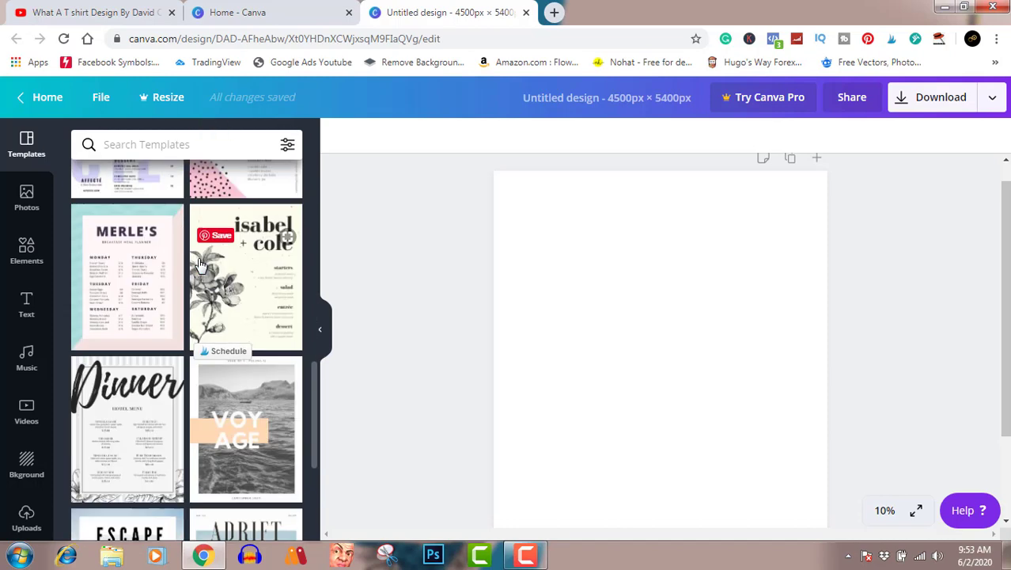
scroll(201, 265, down, 4)
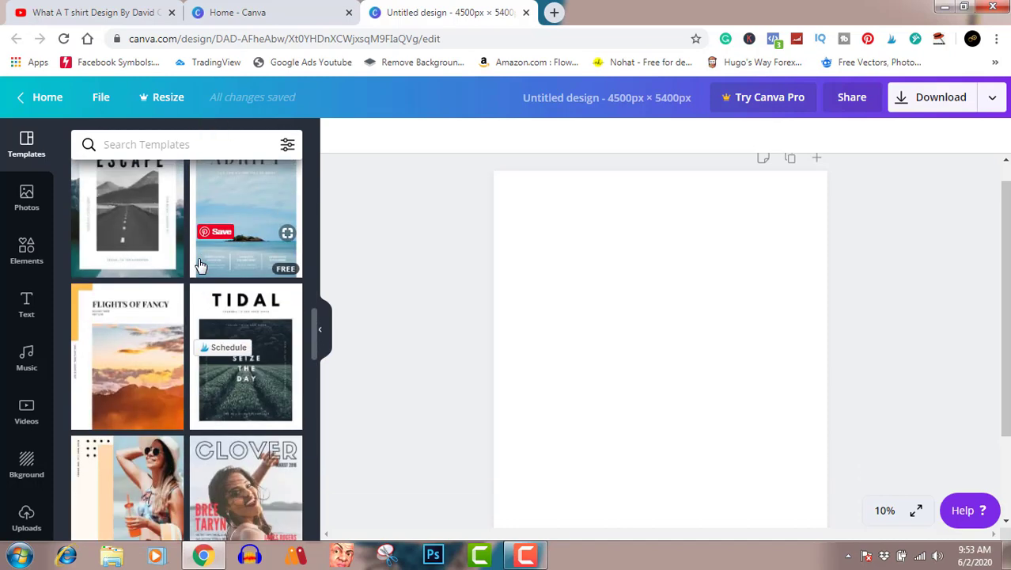
scroll(200, 266, up, 2)
scroll(200, 266, up, 1)
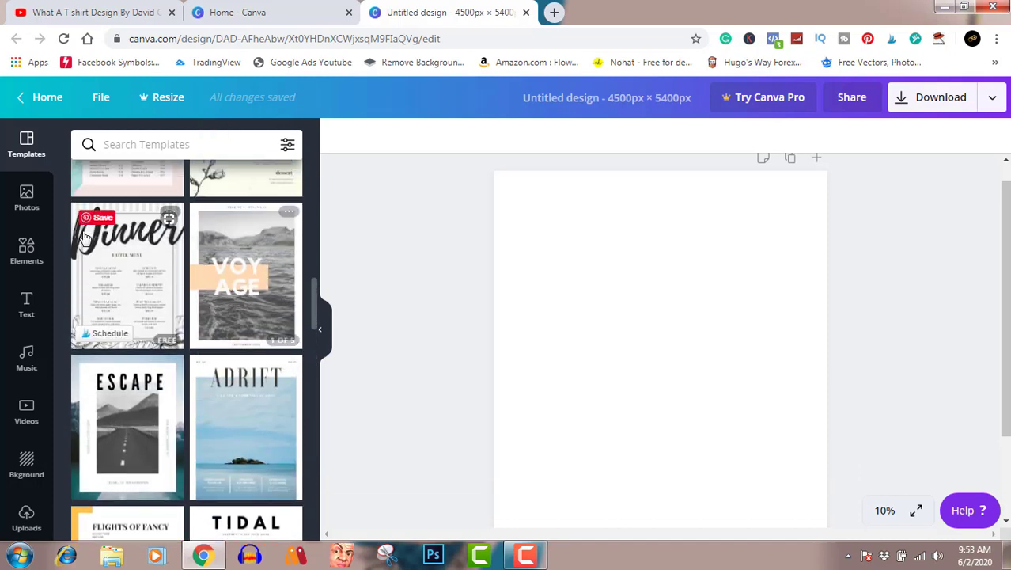
Add the DAZZLE "eau de parfum" font combination, enlarge it to about 4966 × 1486 px and centre it horizontally in the page's upper half
click(26, 309)
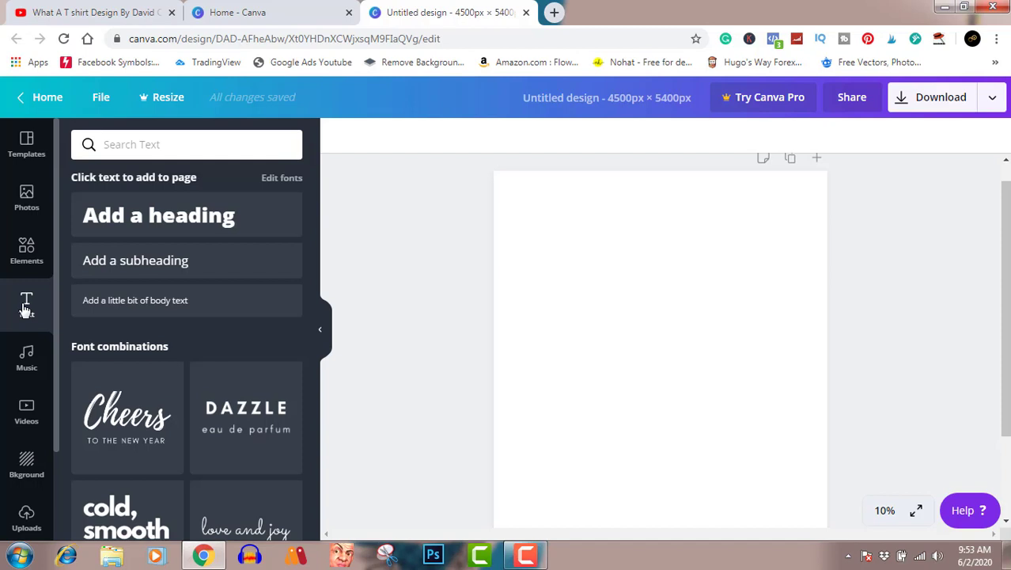
click(235, 410)
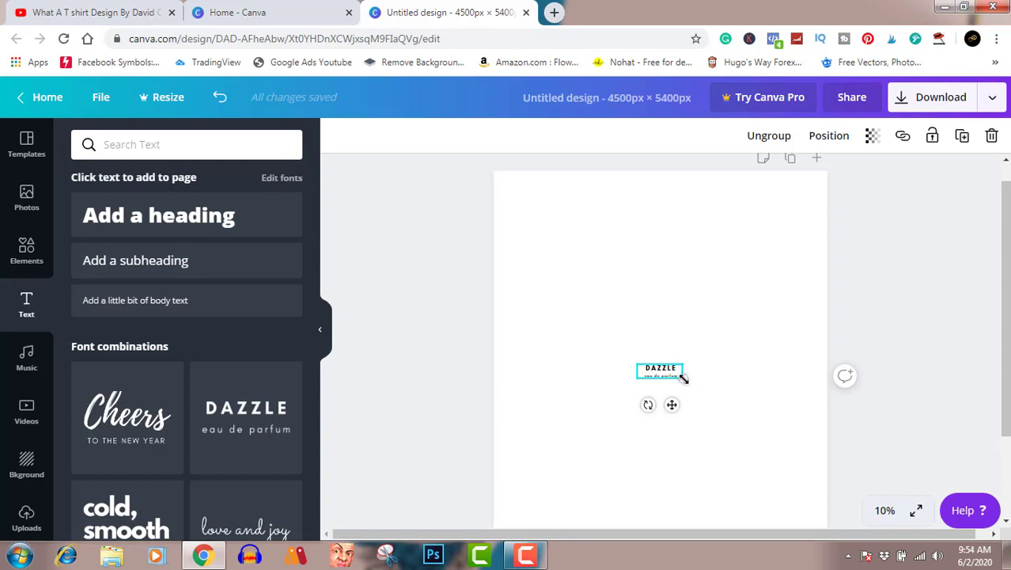
drag(683, 378, 959, 506)
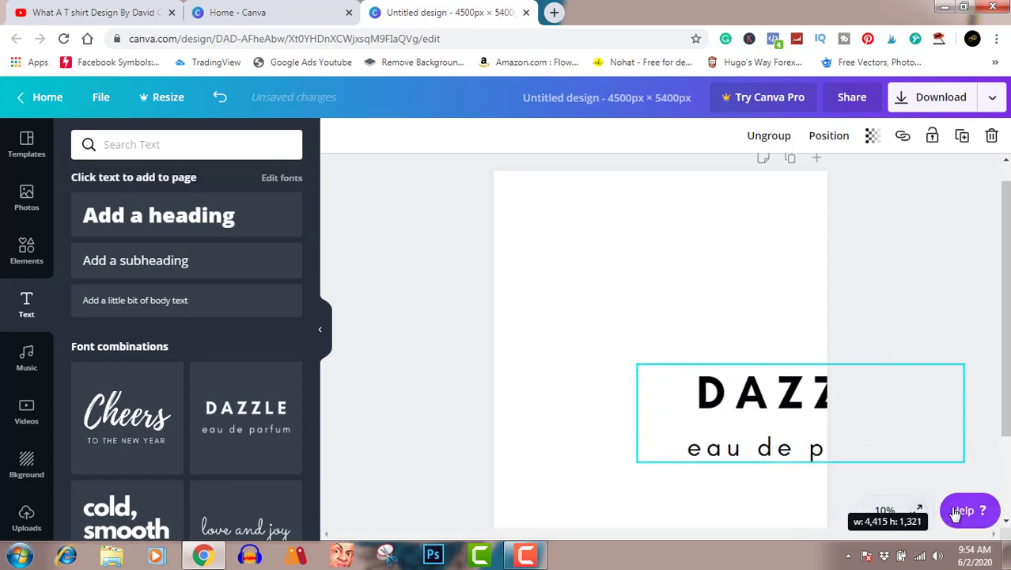
drag(806, 427, 668, 296)
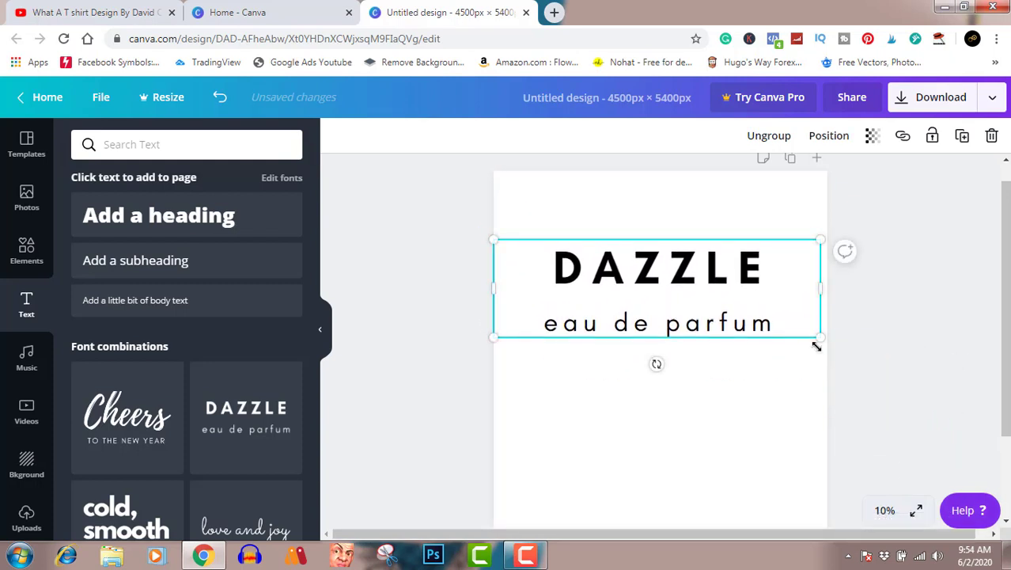
drag(819, 337, 851, 362)
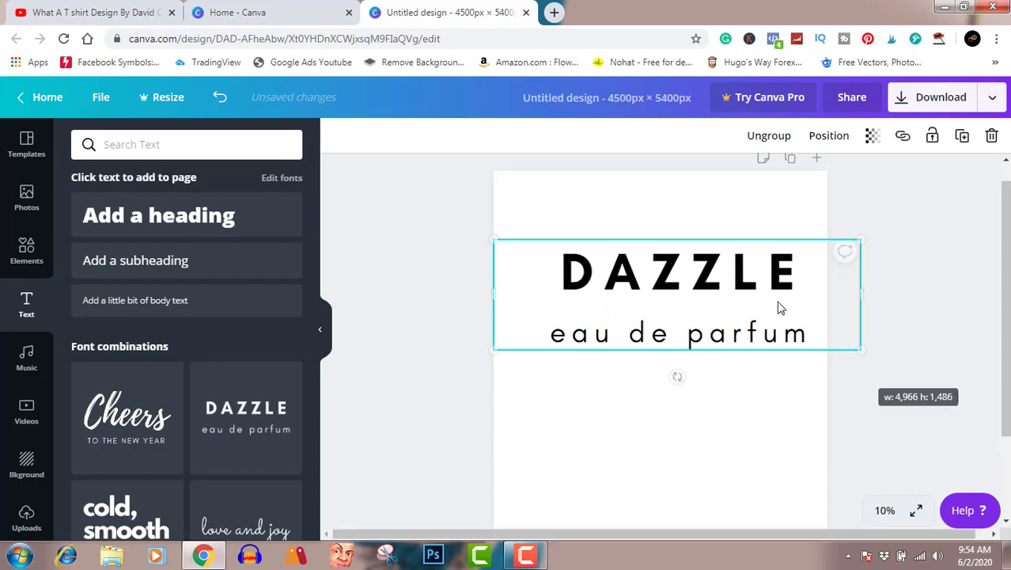
drag(778, 304, 753, 286)
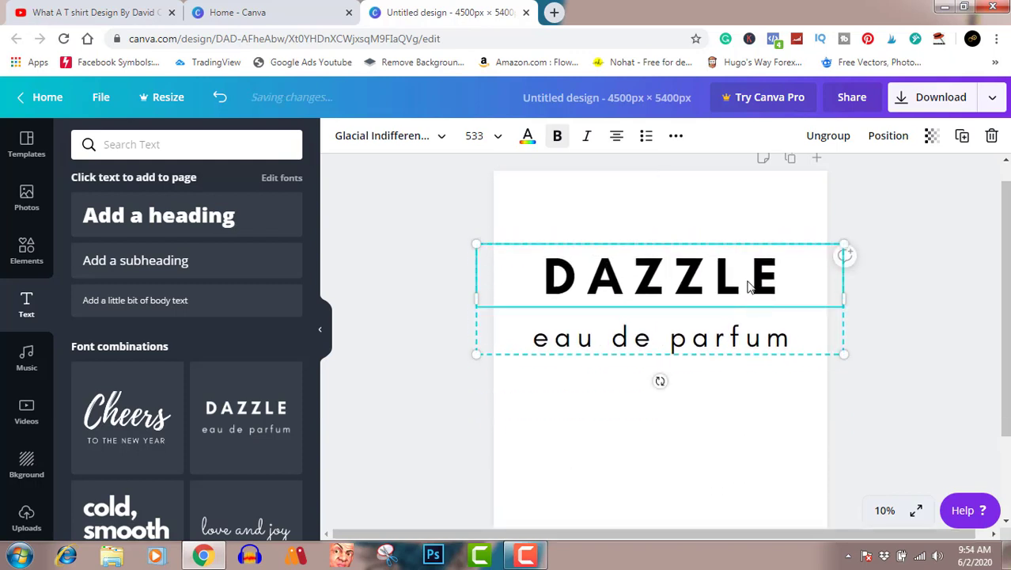
Replace the heading text DAZZLE with "WEALTH"
double_click(749, 285)
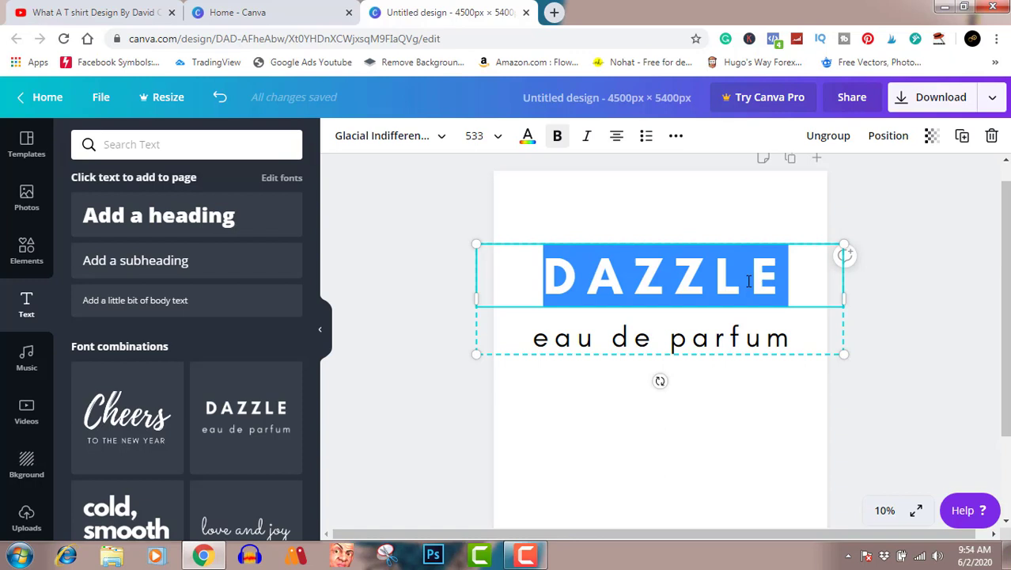
text(WE)
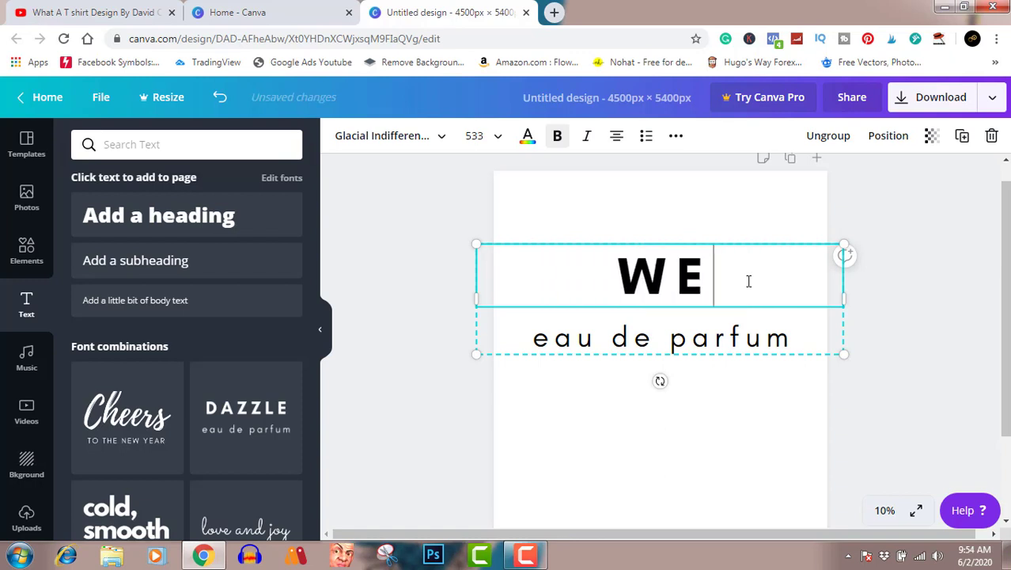
text(ALT)
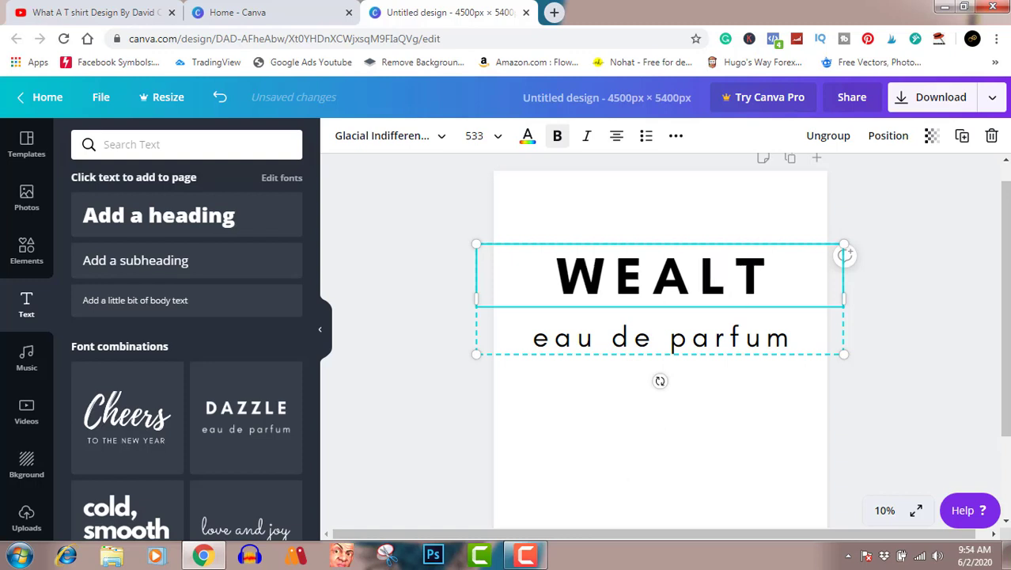
text(H)
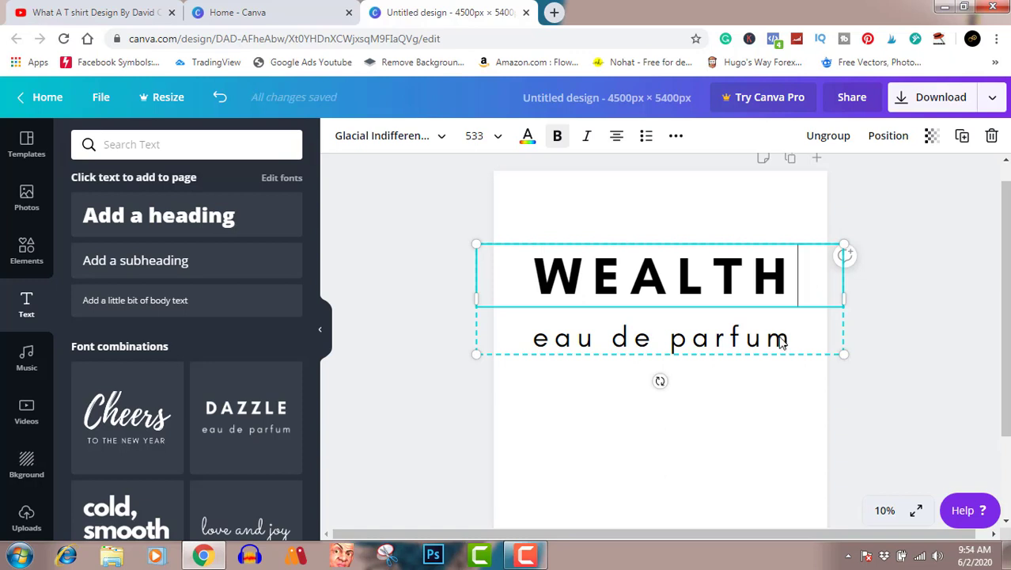
Replace the "eau de parfum" line under the heading with "IS FREEDOM" in capitals
click(787, 339)
drag(787, 339, 535, 337)
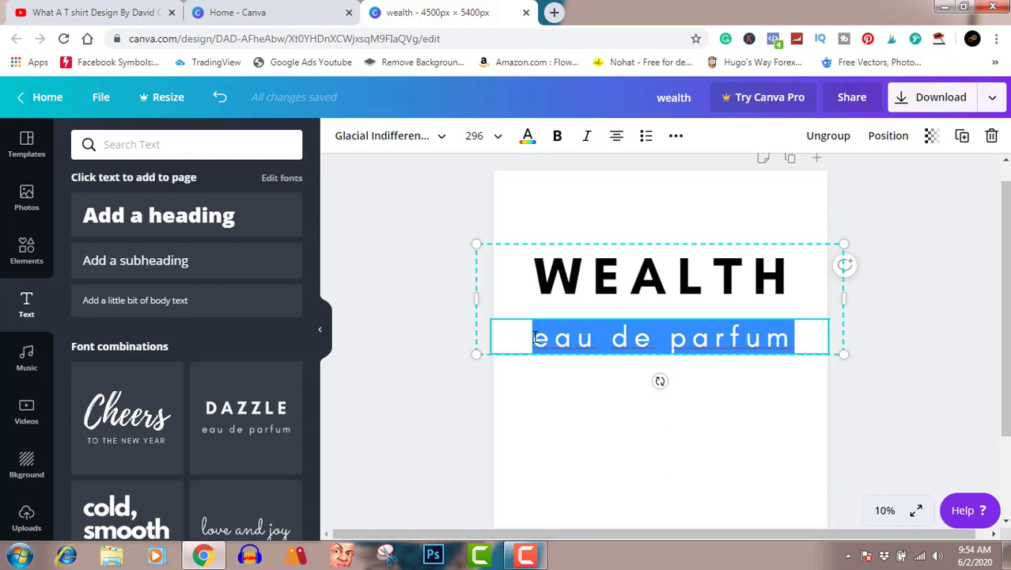
text(is)
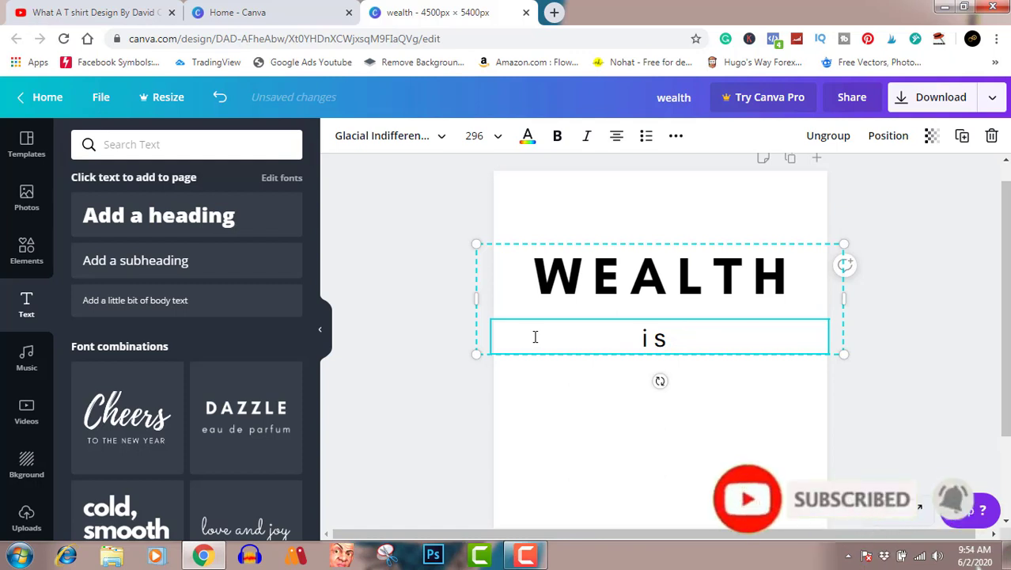
key(BackSpace)
key(BackSpace)
key(BackSpace)
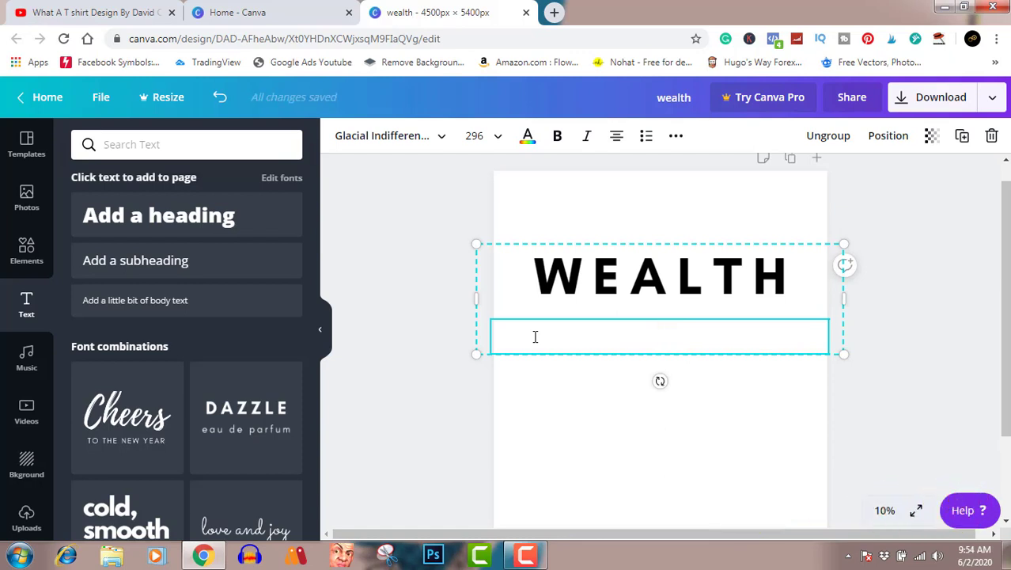
text(IS F)
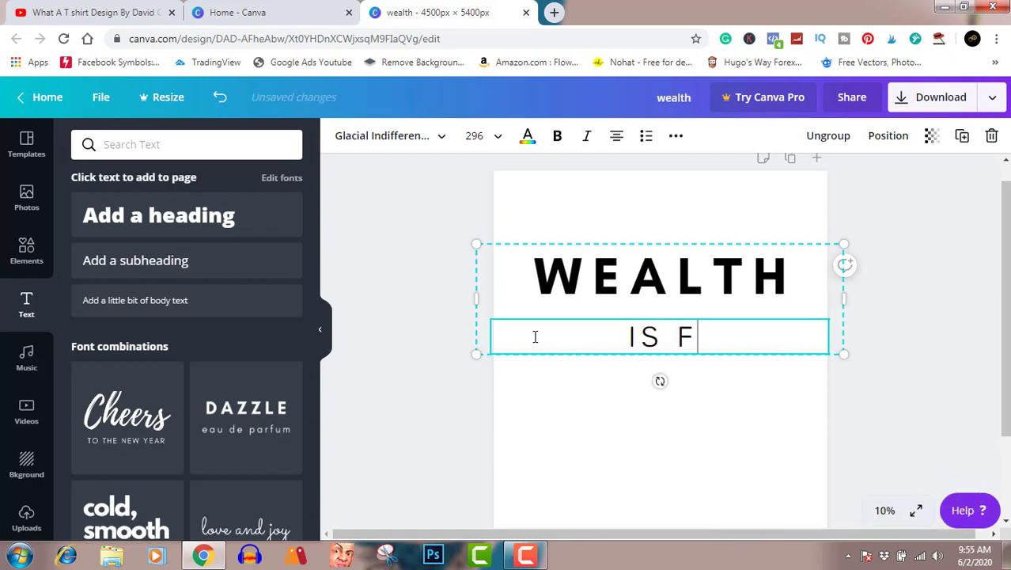
text(REE)
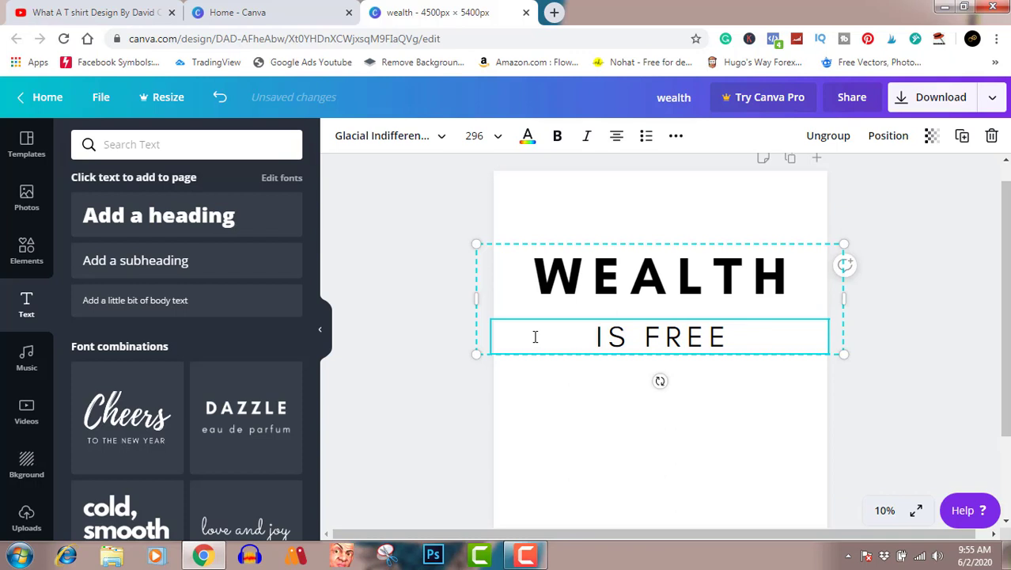
text(DOM)
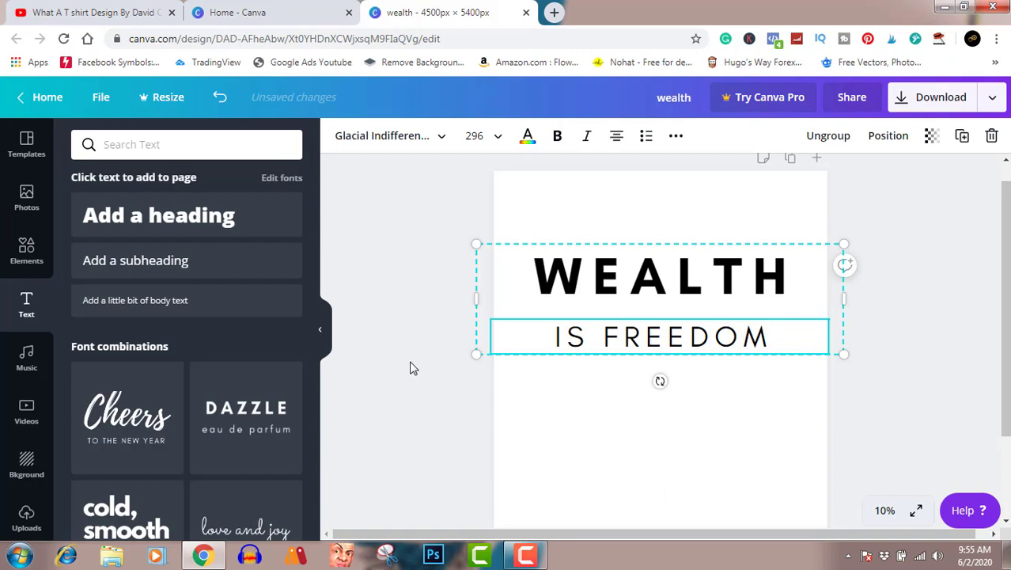
click(884, 345)
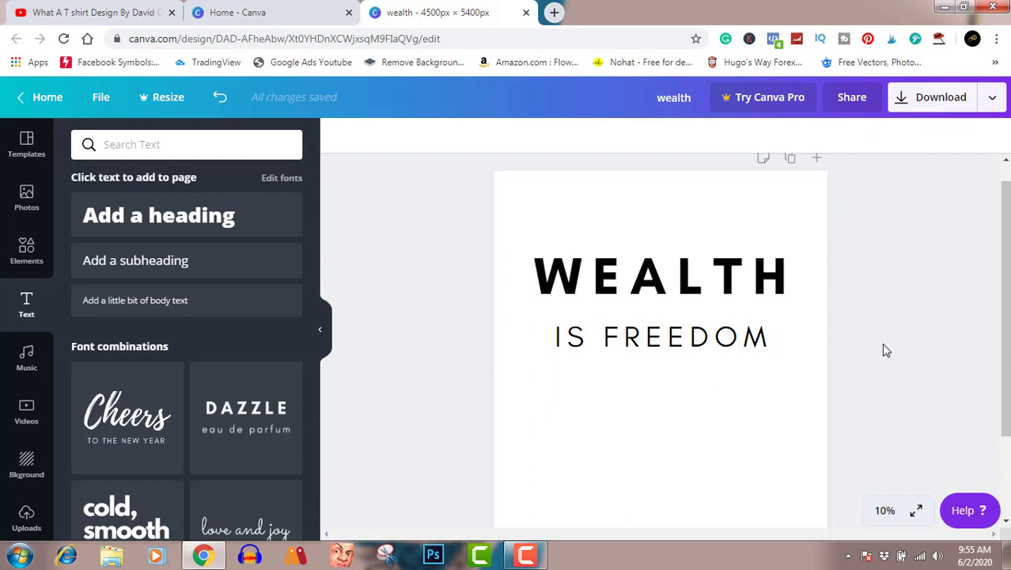
Ungroup the WEALTH heading from the IS FREEDOM line and nudge both slightly upward
click(695, 275)
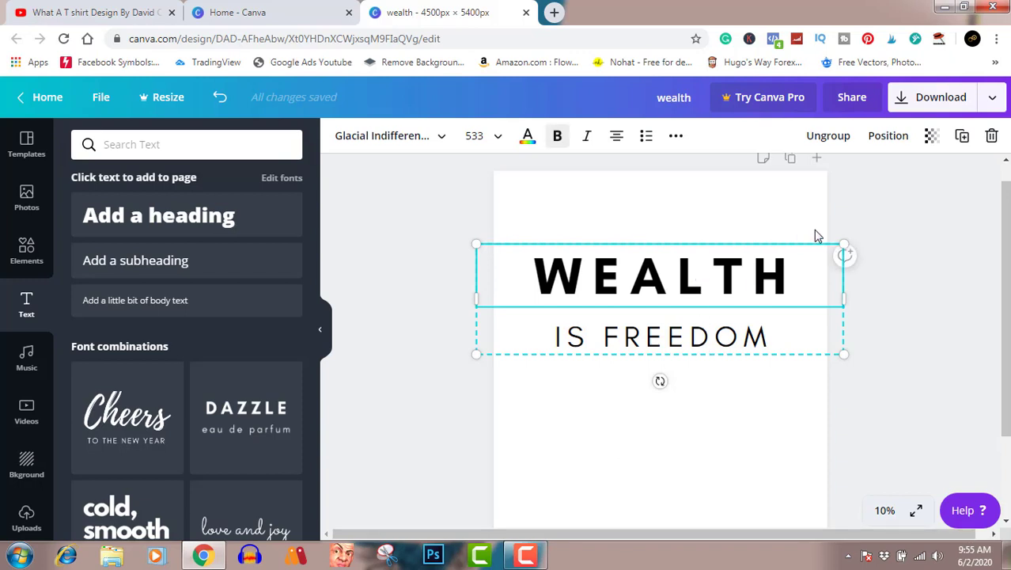
click(829, 136)
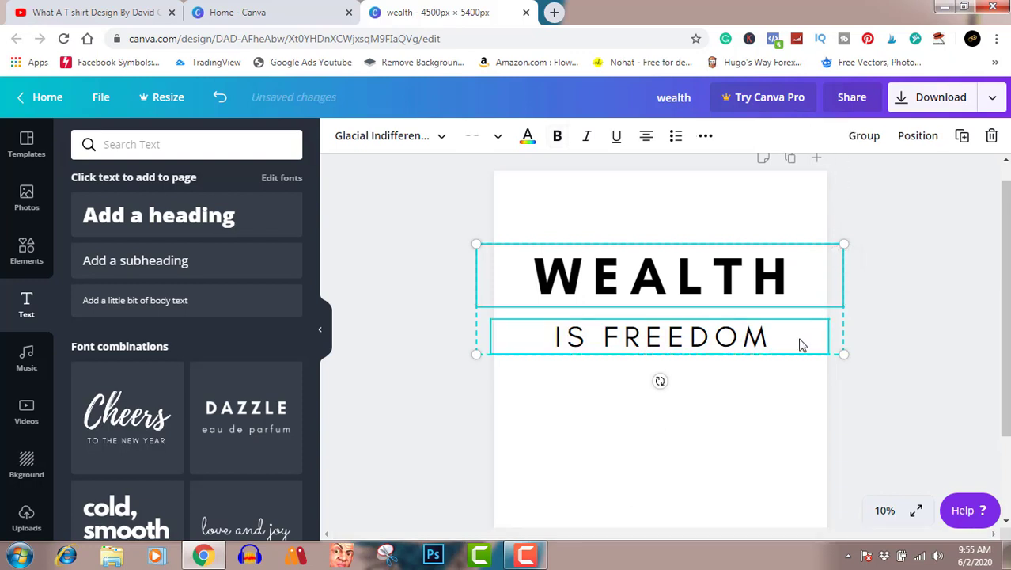
drag(800, 342, 799, 337)
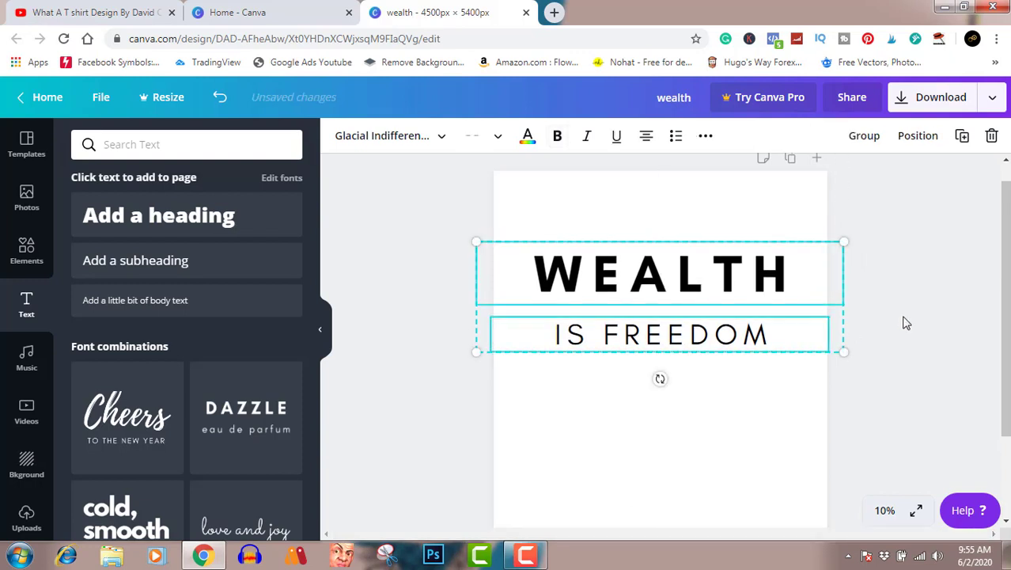
Move the IS FREEDOM line up so it sits directly beneath the WEALTH heading
click(903, 320)
drag(730, 336, 727, 315)
click(906, 302)
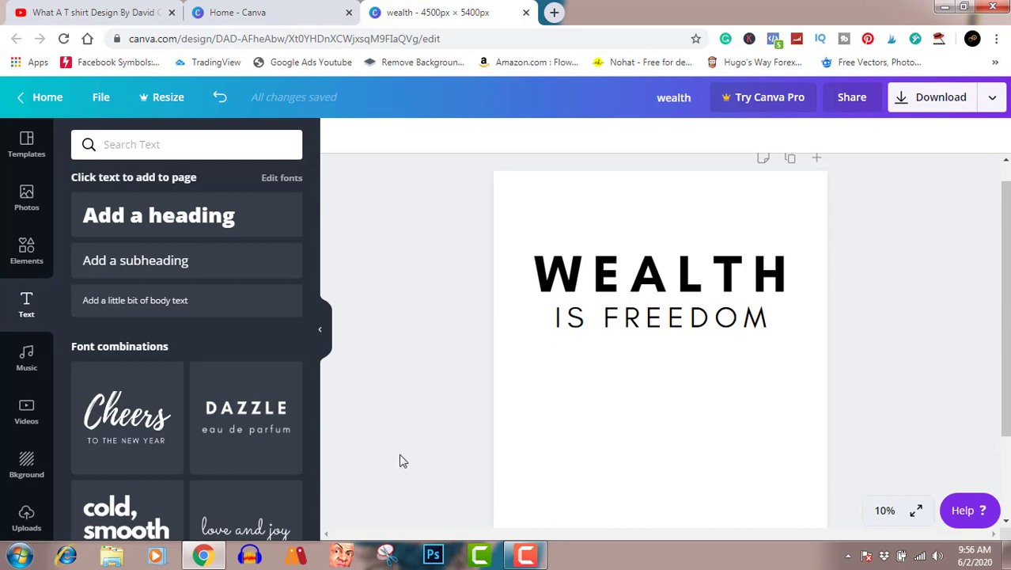
Add the "engaged!" script font combination, enlarge it to a script size of about 724 and place it below IS FREEDOM
mouse_move(281, 436)
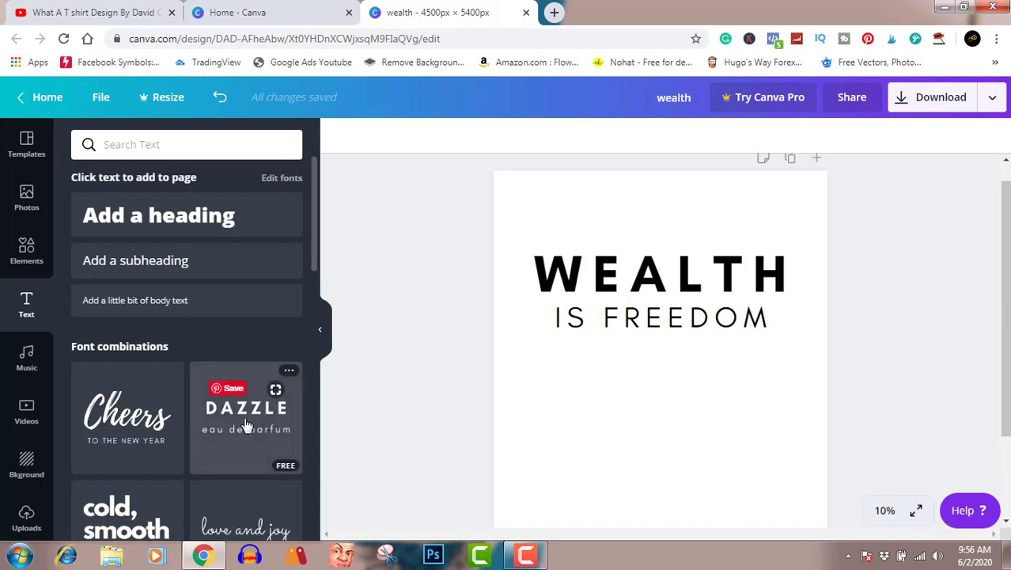
scroll(246, 425, down, 3)
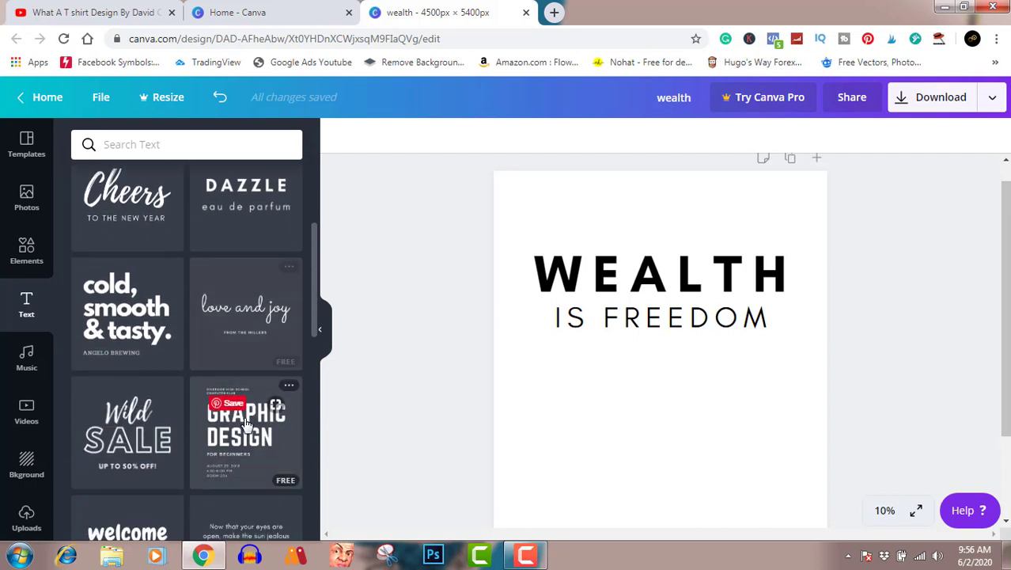
scroll(246, 425, down, 2)
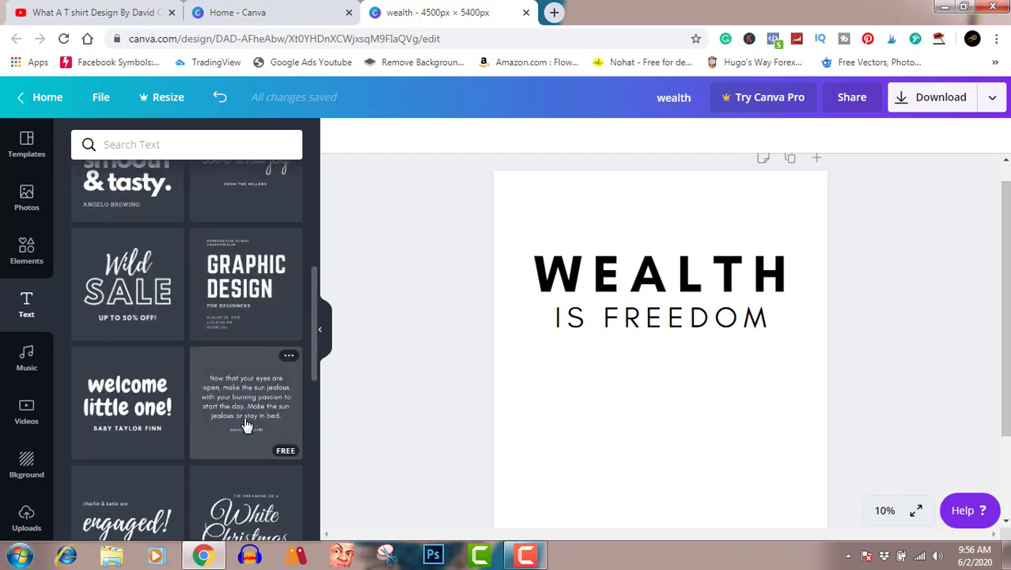
scroll(246, 425, down, 1)
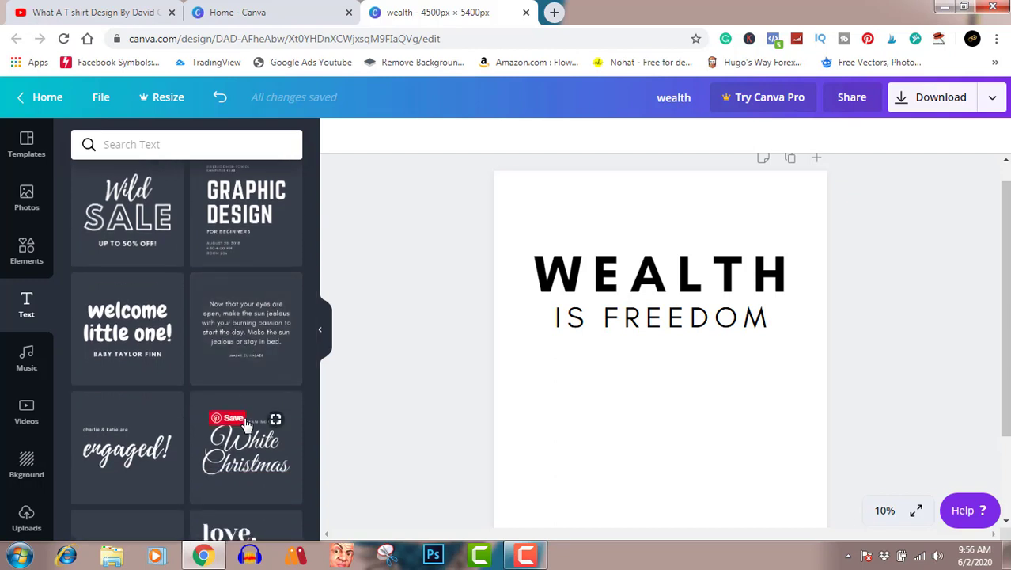
click(136, 469)
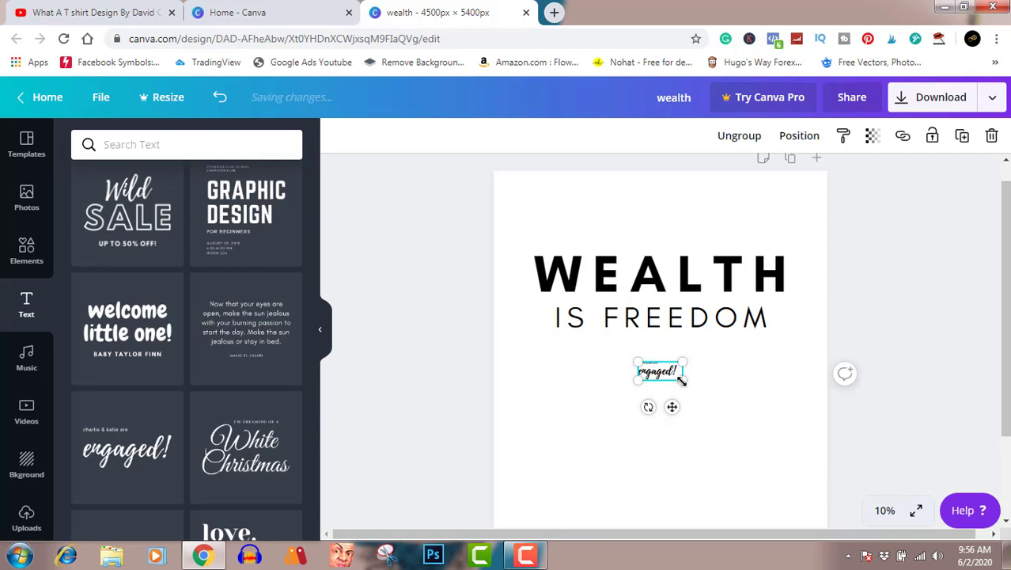
drag(682, 381, 882, 511)
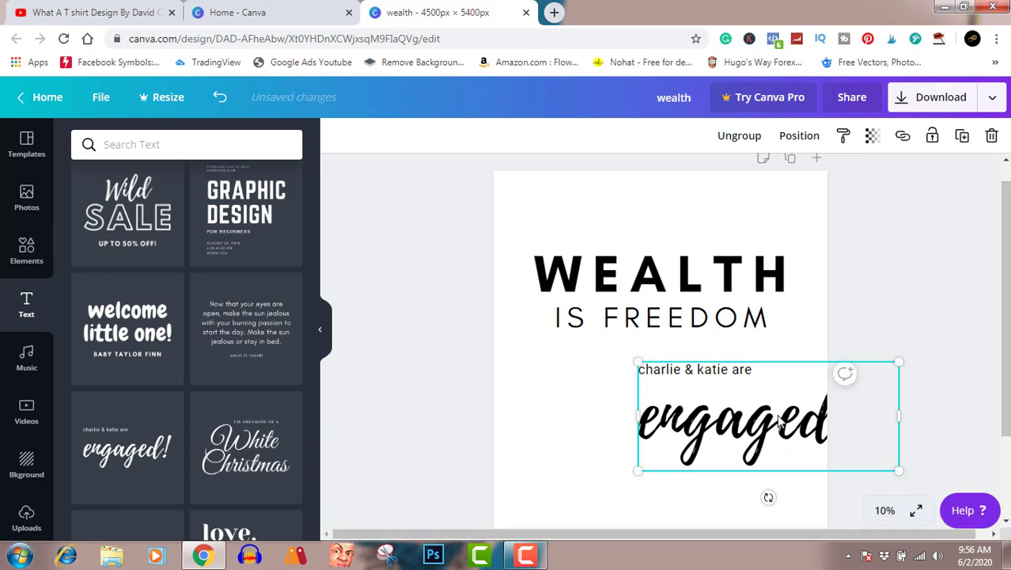
drag(778, 419, 682, 416)
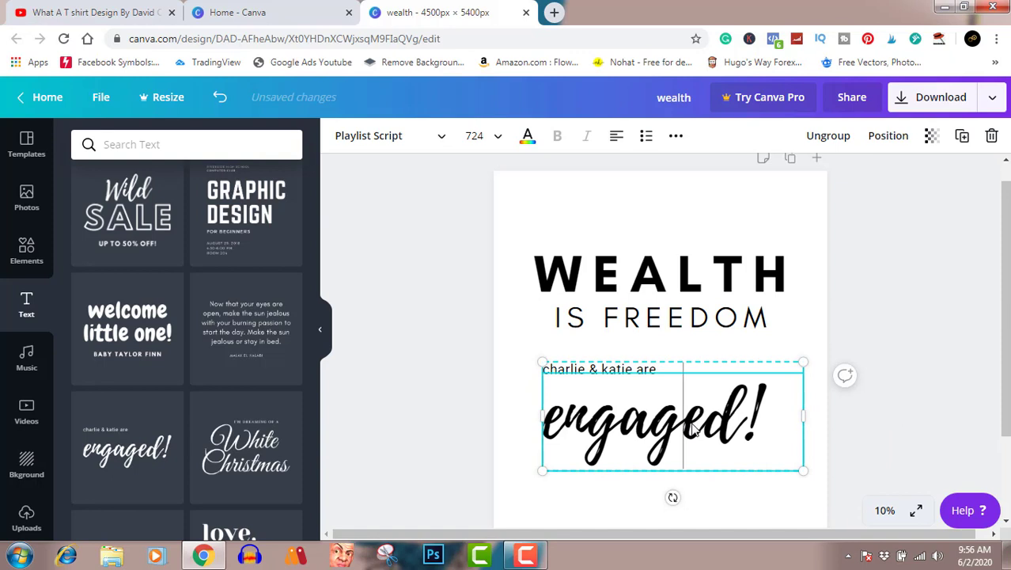
Replace the word "engaged" in the script text with "hard work pays off", keeping the exclamation mark
double_click(694, 427)
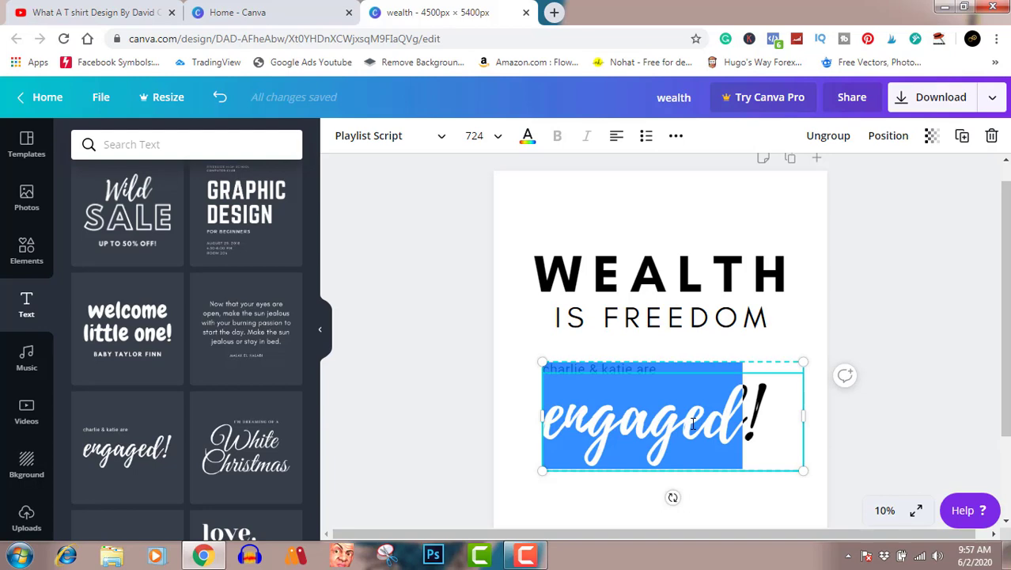
text(ha)
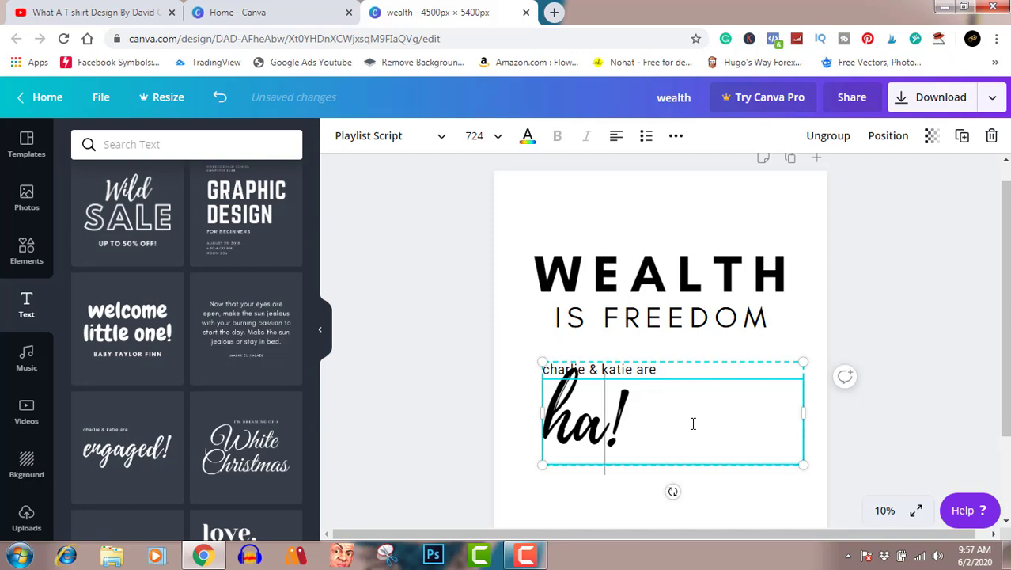
text(rd)
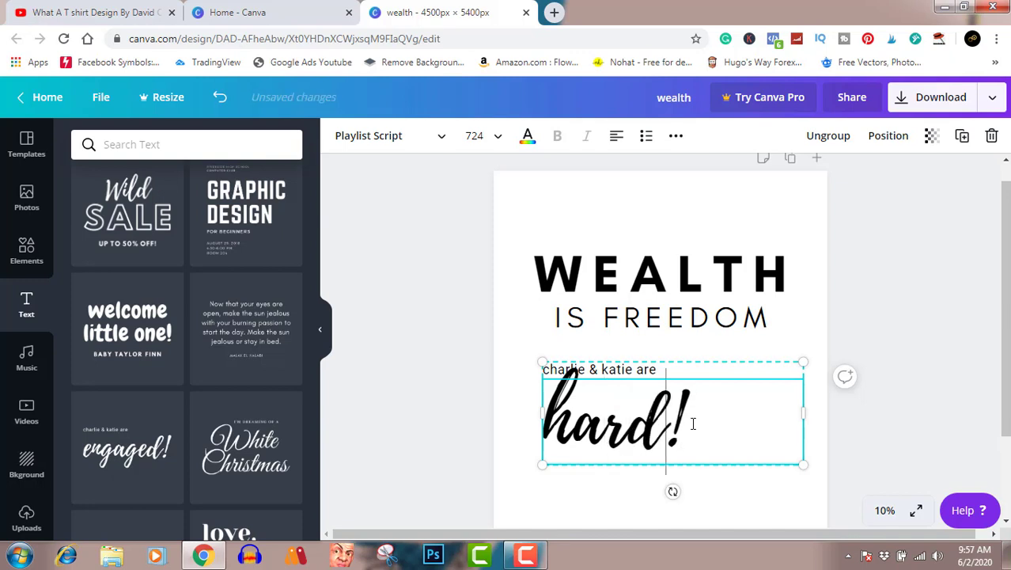
text( w)
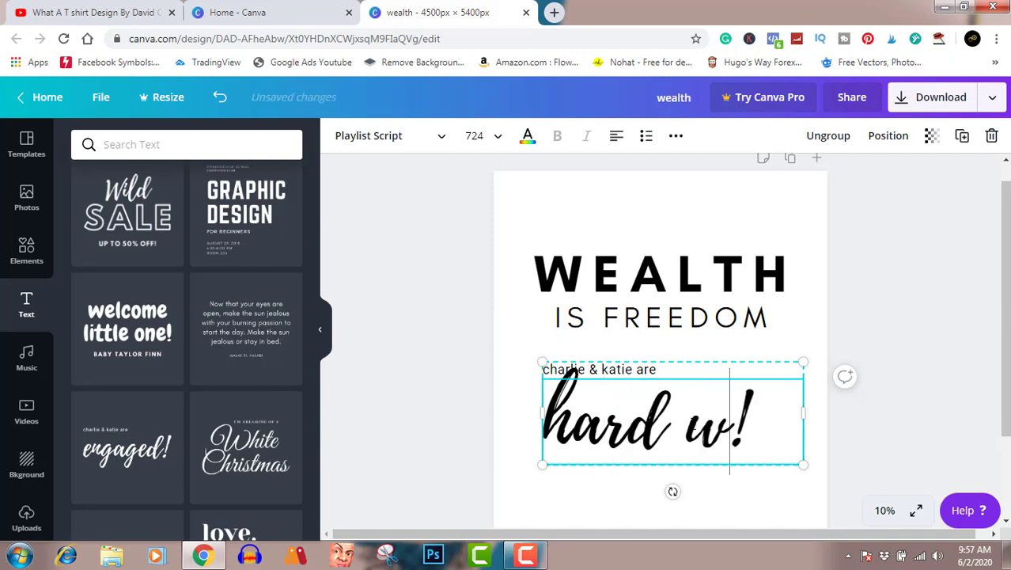
text(or)
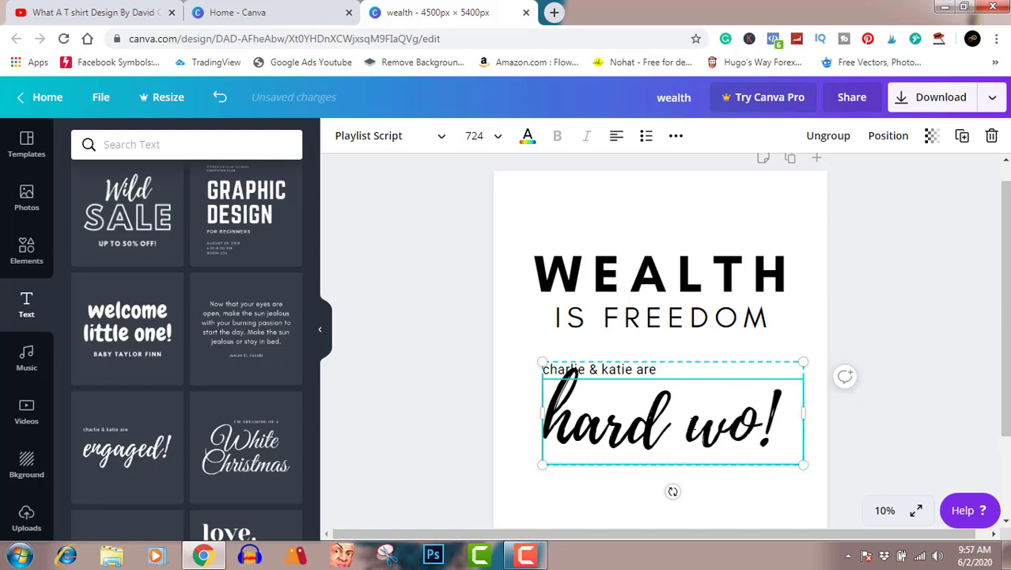
text(k)
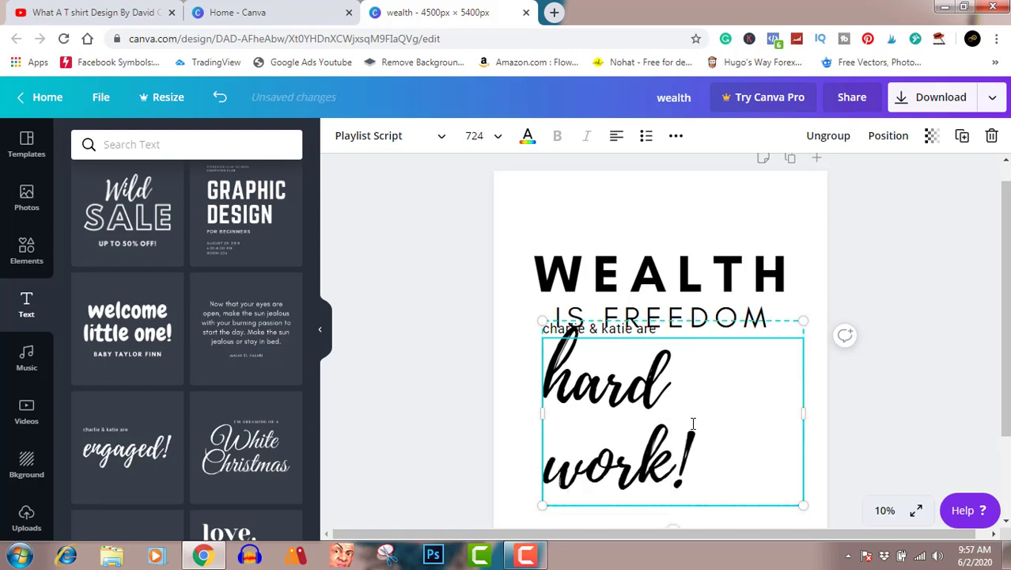
text( p)
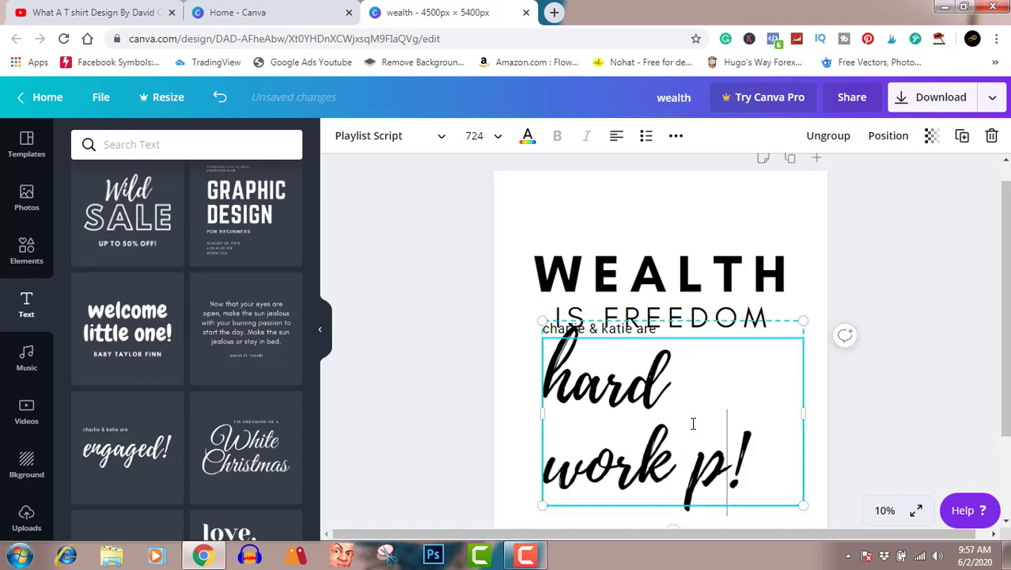
text(a)
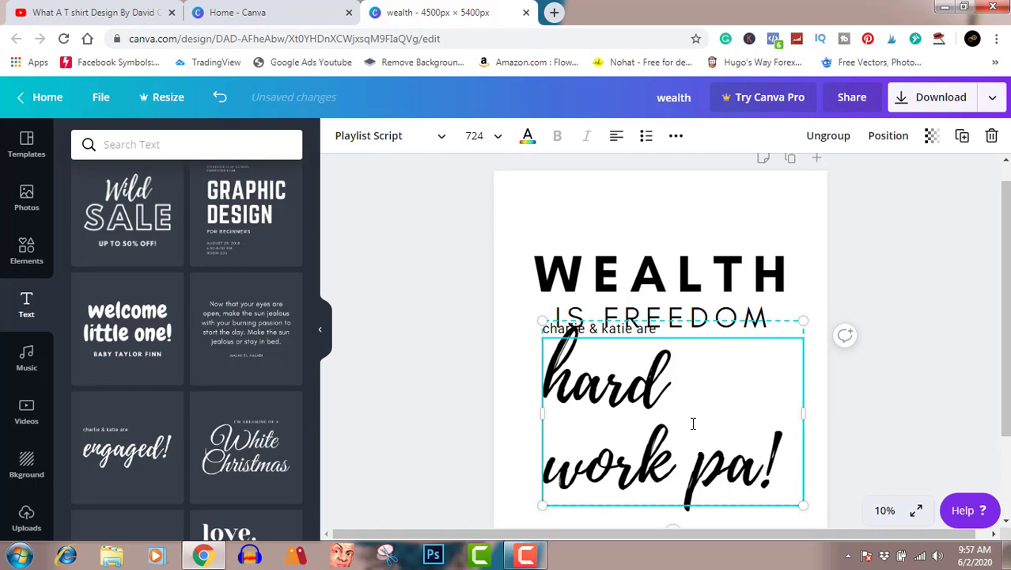
text(ys)
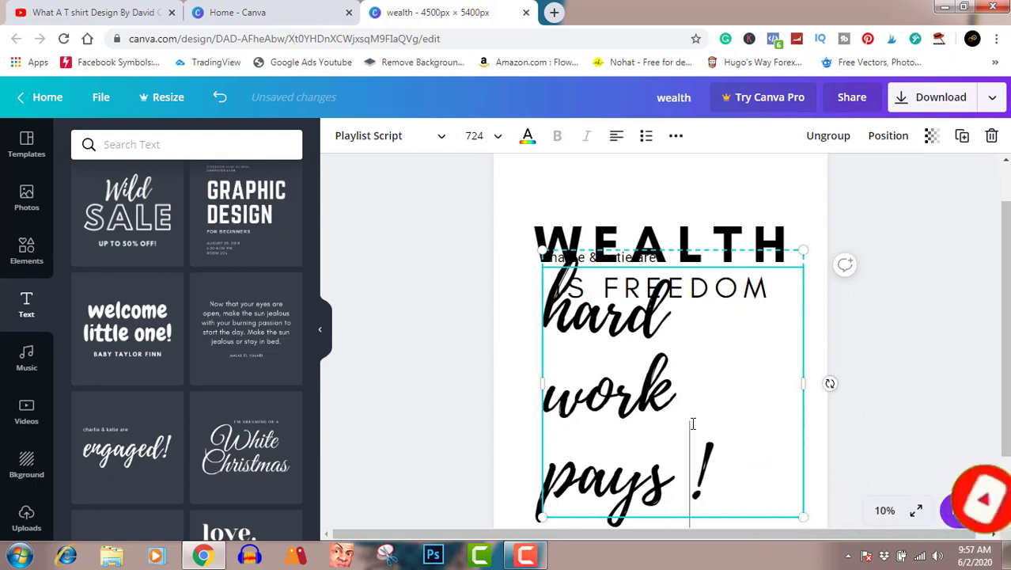
text(off)
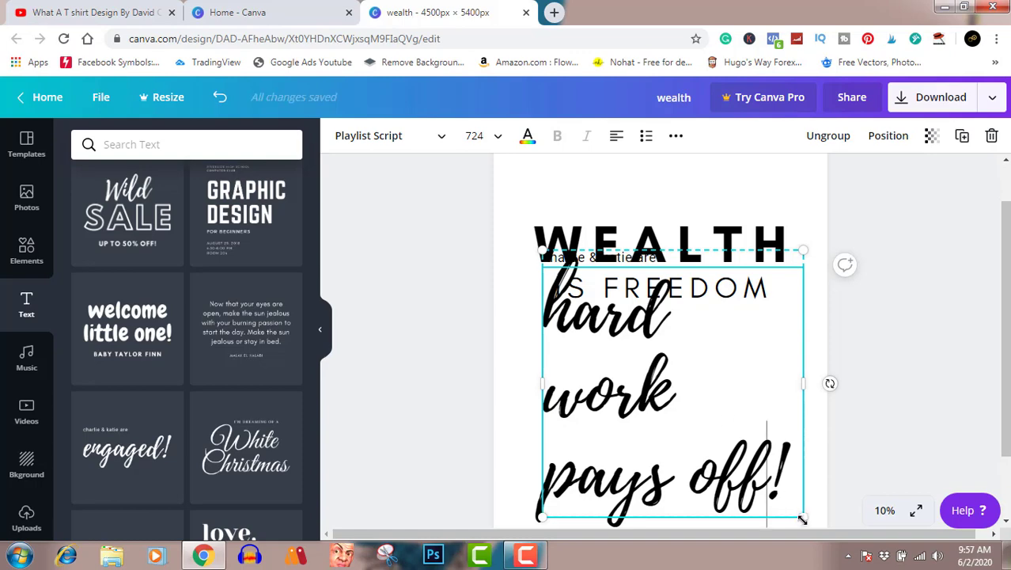
Shrink the script text to about size 337, widen its box to fit one line and position it just below IS FREEDOM
drag(803, 520, 702, 335)
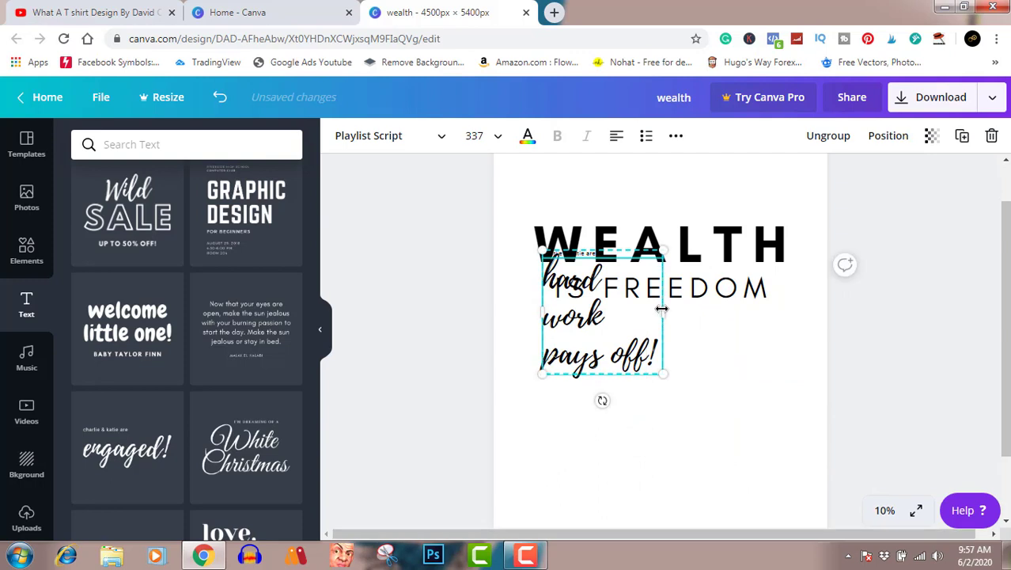
drag(662, 311, 816, 314)
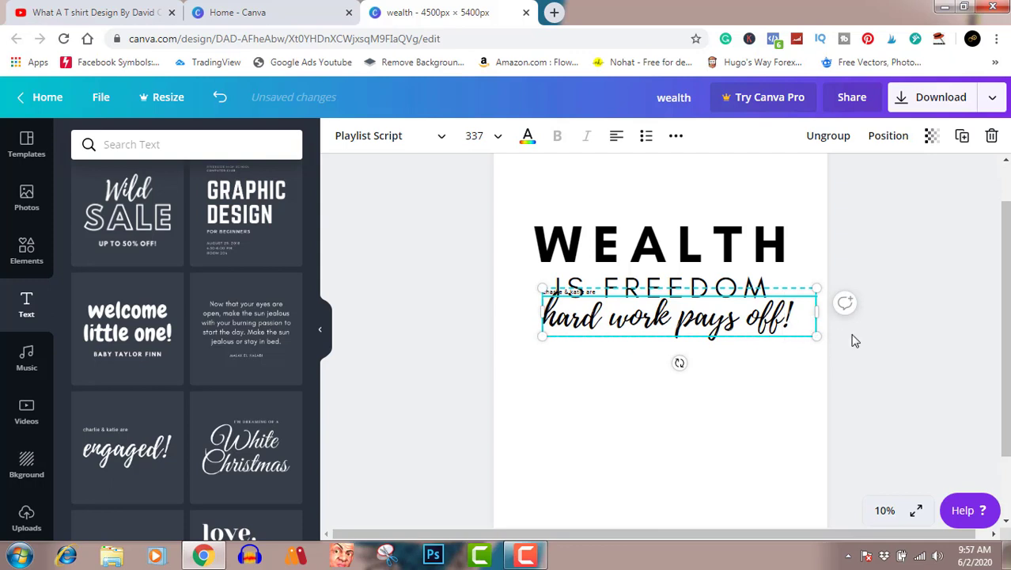
mouse_move(686, 314)
mouse_down()
mouse_move(685, 325)
mouse_move(674, 319)
mouse_up()
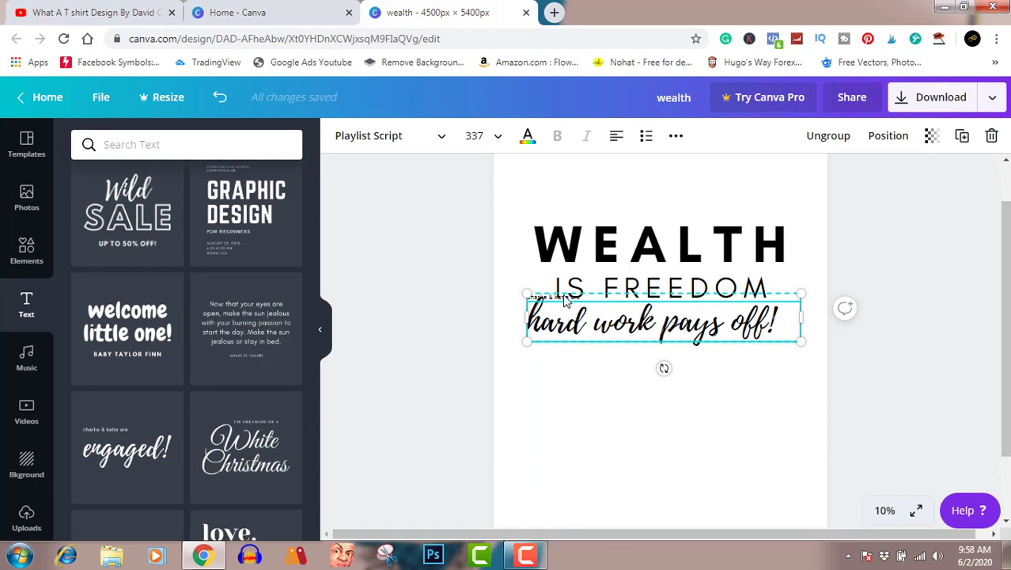
Ungroup the script combination to delete its small upper line, and shift "hard work pays off!" to align under the WEALTH heading
click(831, 141)
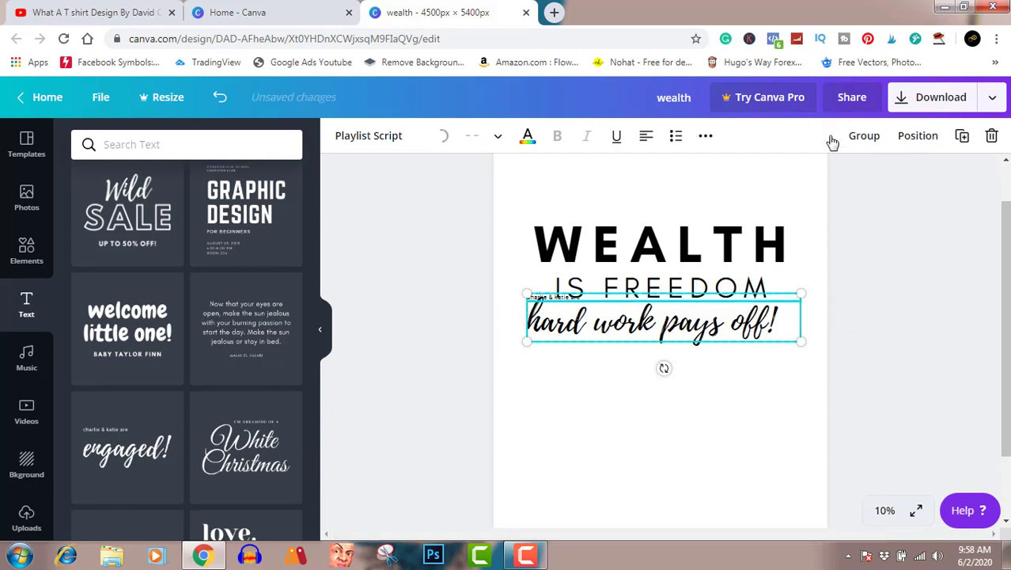
click(942, 380)
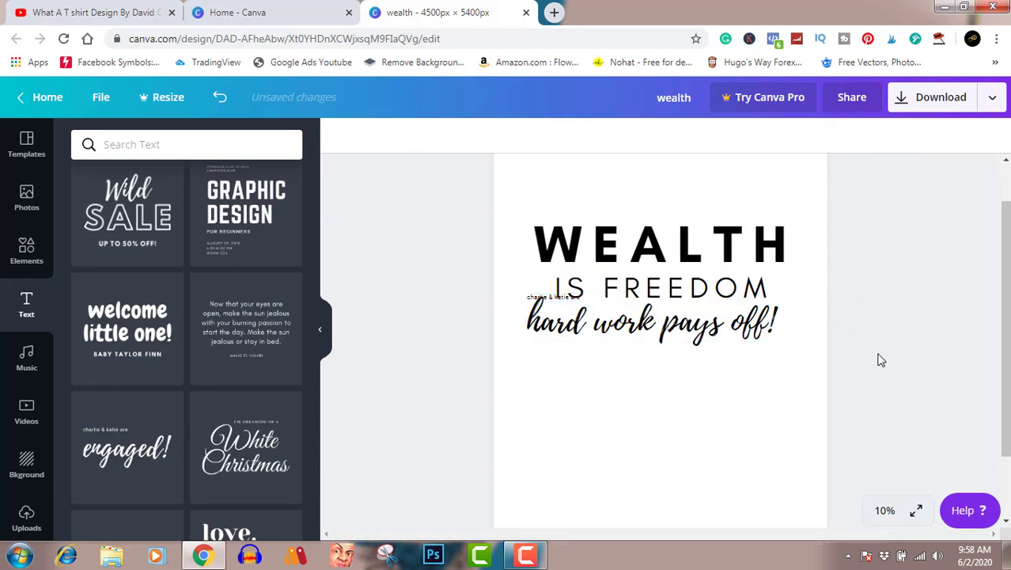
click(563, 301)
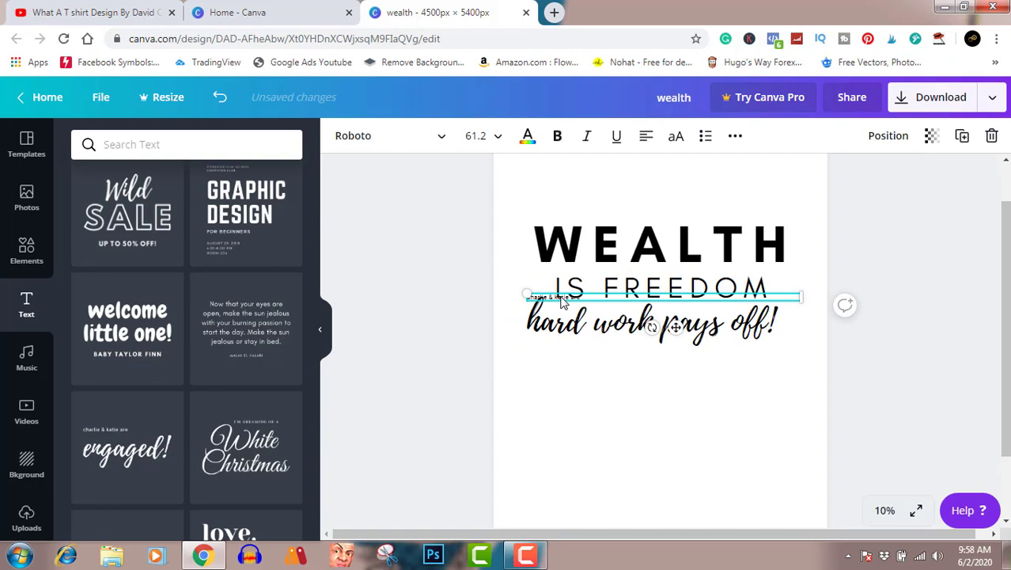
key(Delete)
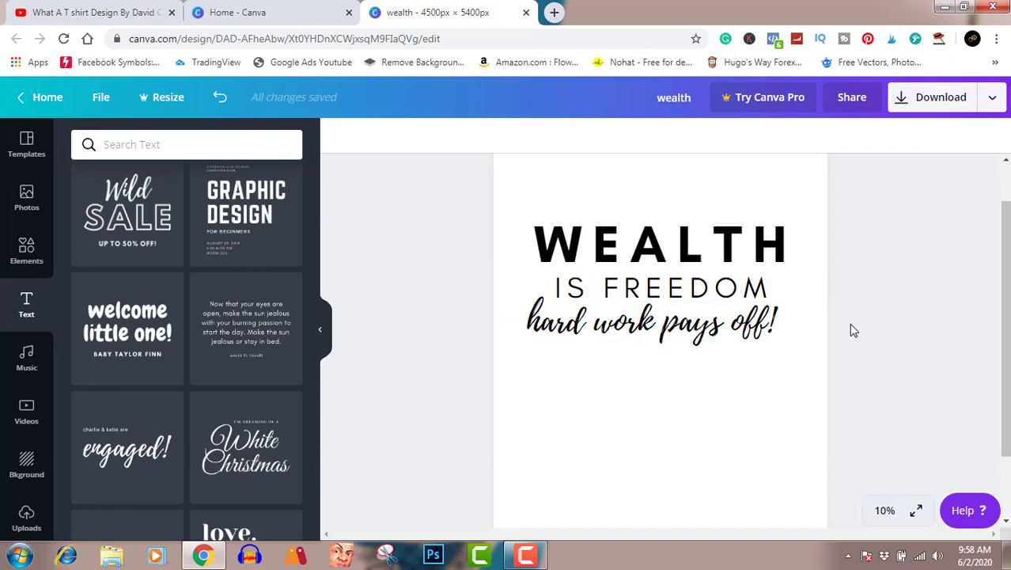
drag(720, 327, 725, 319)
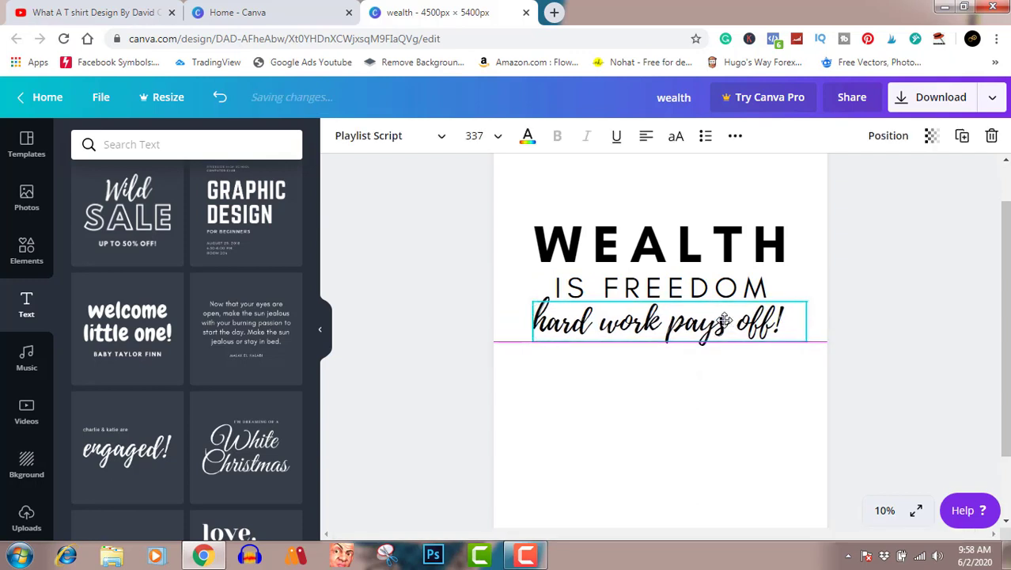
click(885, 385)
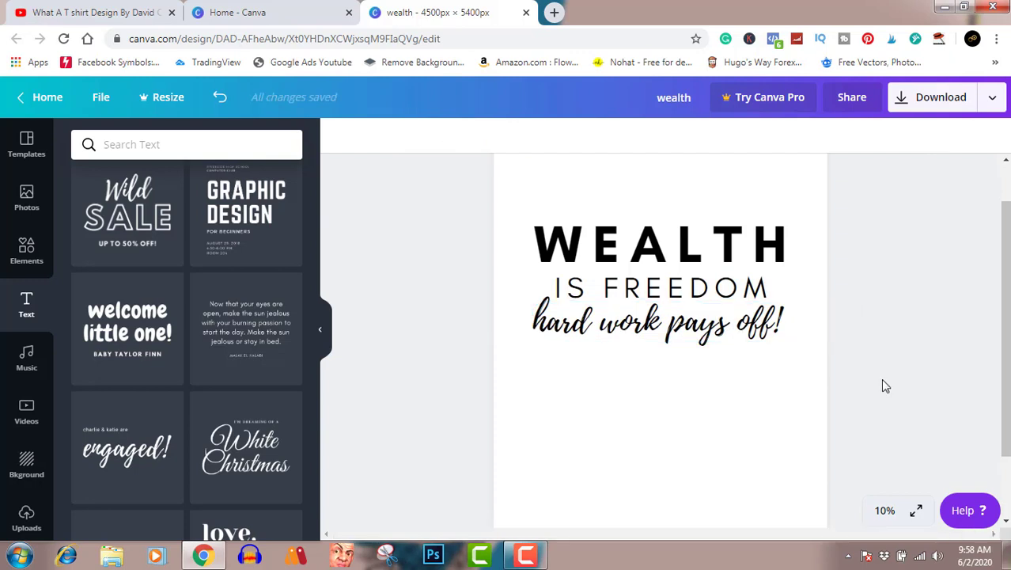
Colour only the letter W of the WEALTH heading bright red from the default colours
click(707, 248)
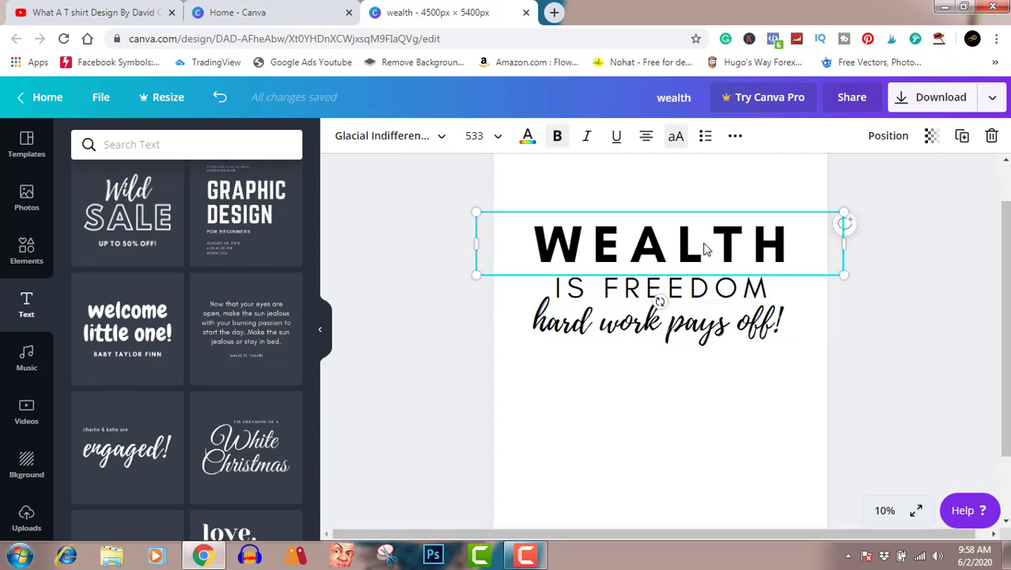
double_click(638, 250)
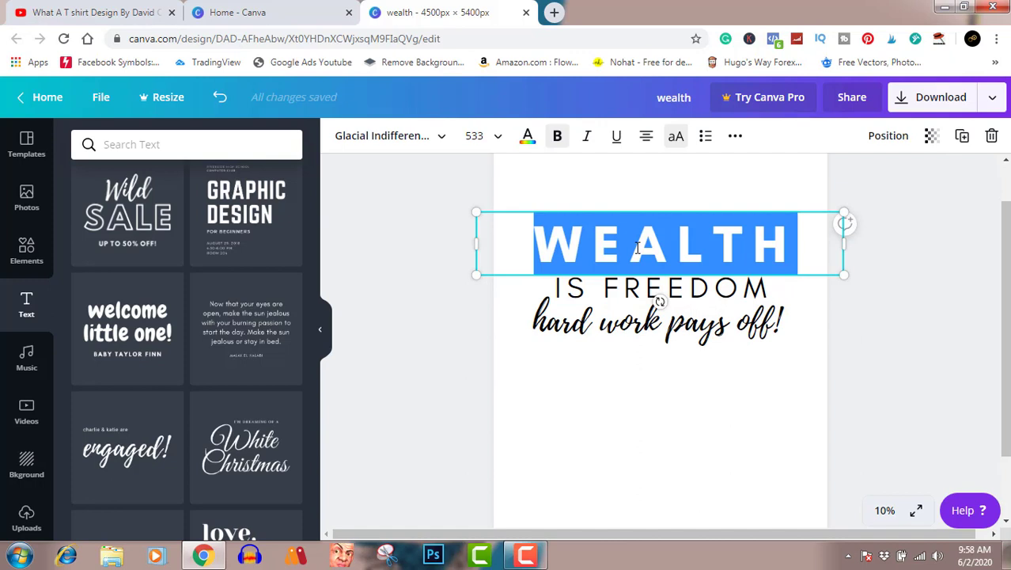
click(638, 250)
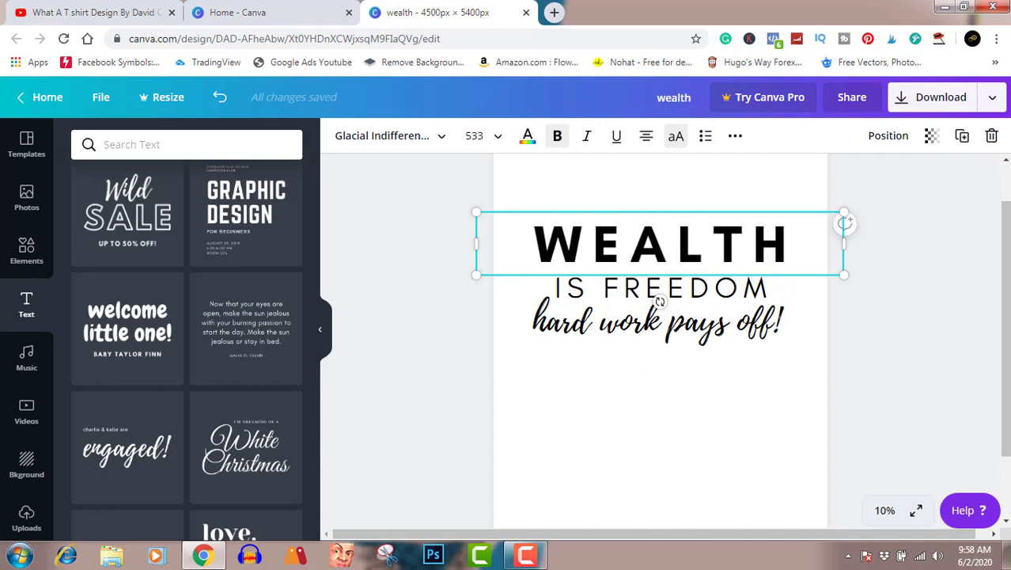
click(528, 137)
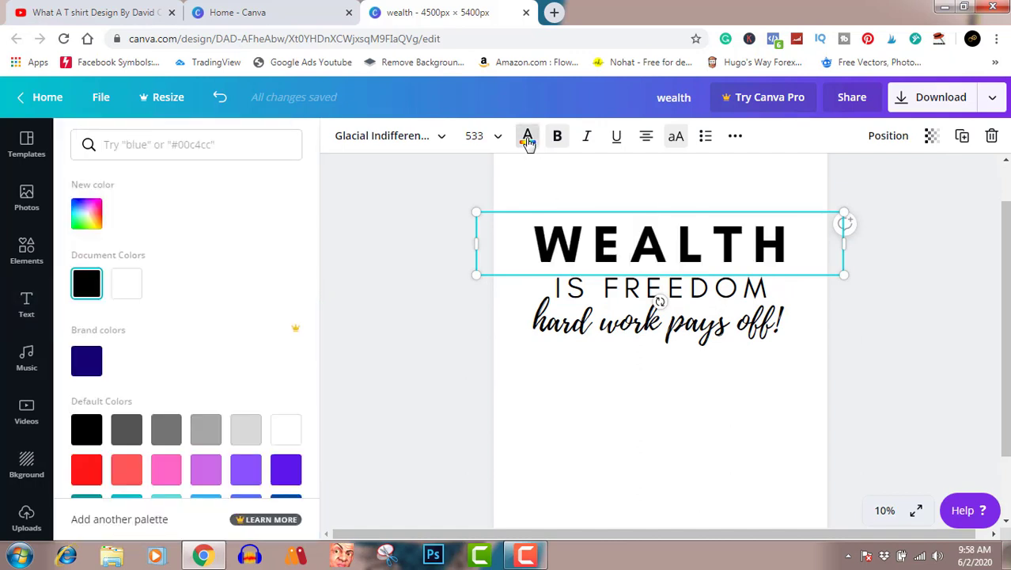
drag(590, 248, 536, 246)
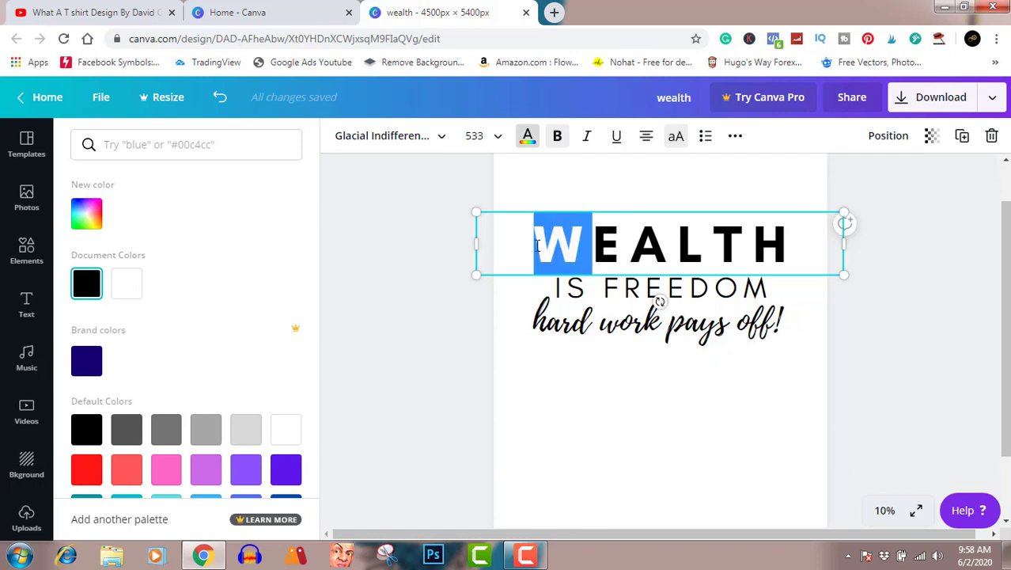
click(89, 471)
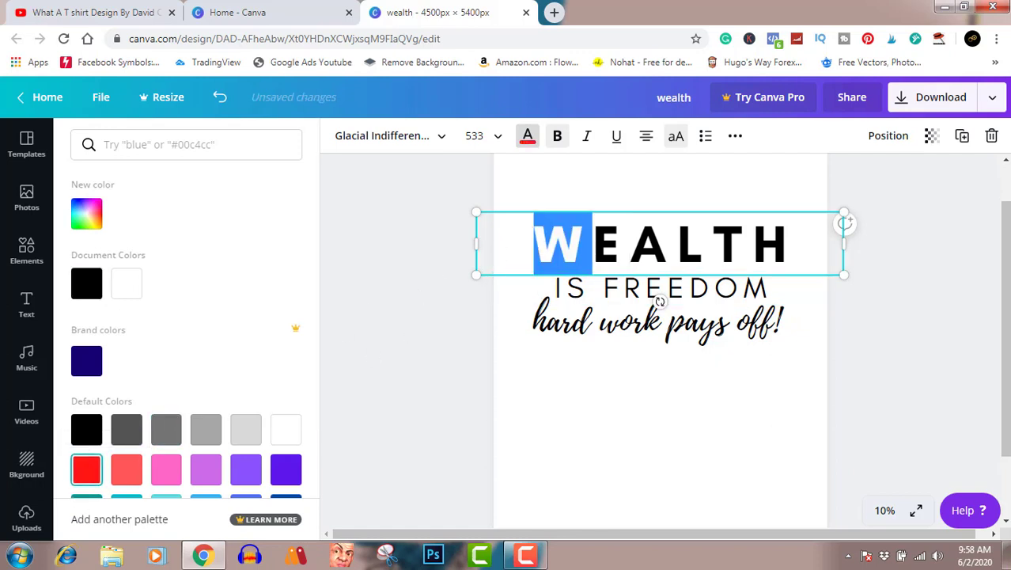
Colour the letter E of the WEALTH heading coral red from the default colours
key(Right)
key(shift+Right)
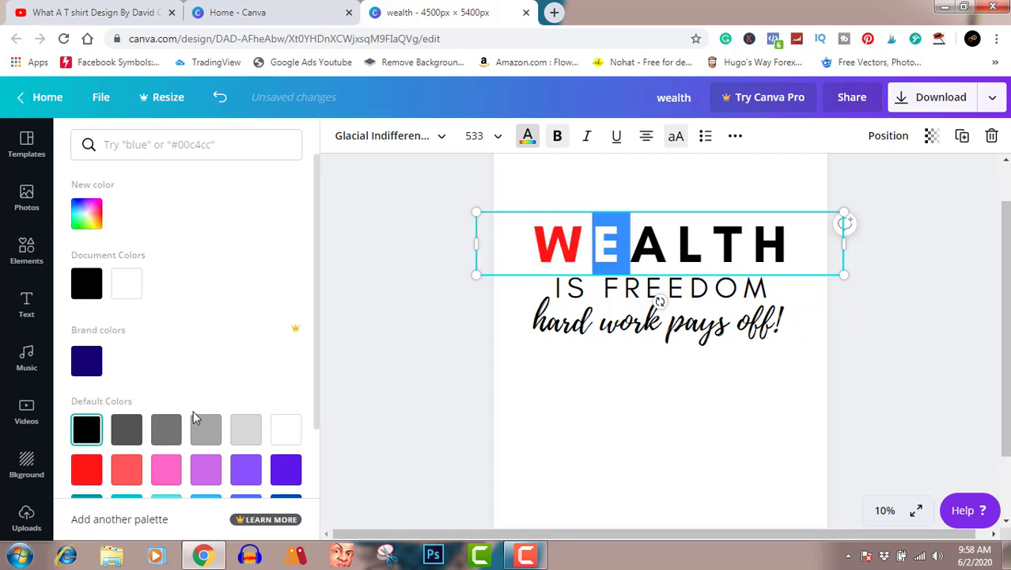
click(130, 471)
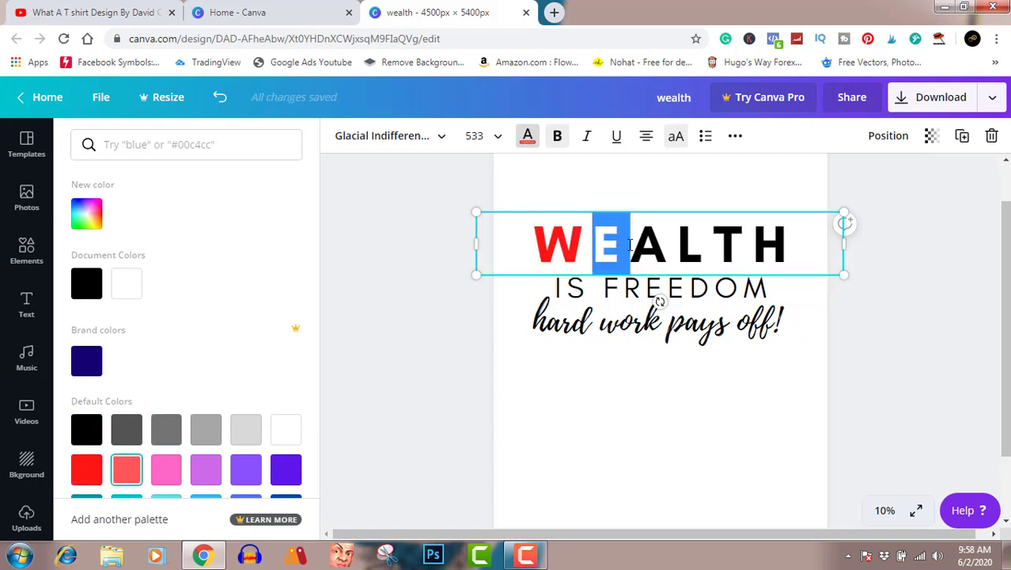
Colour the letter A of the WEALTH heading pink and the letter L light purple from the default colours
drag(631, 245, 663, 243)
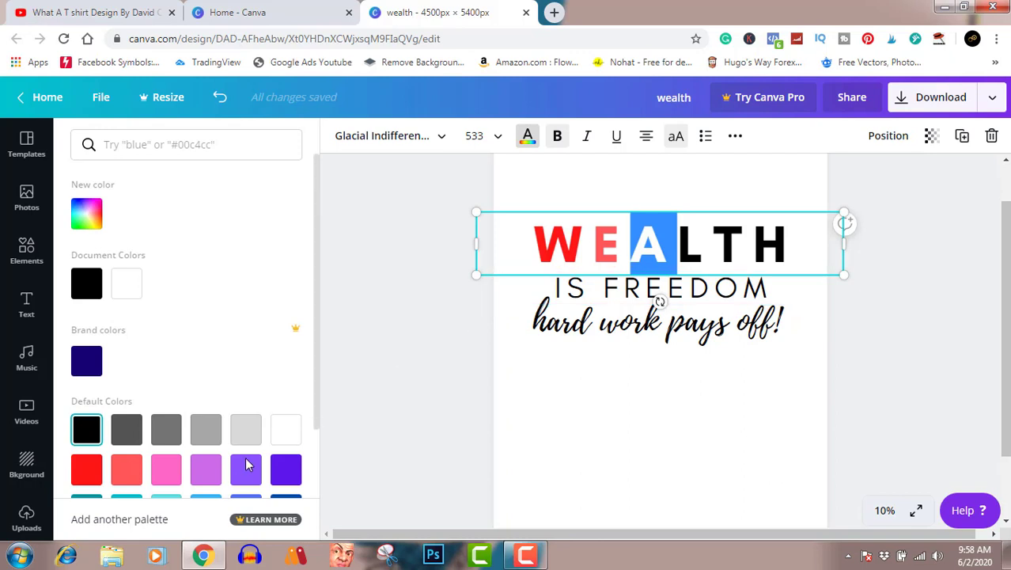
click(166, 469)
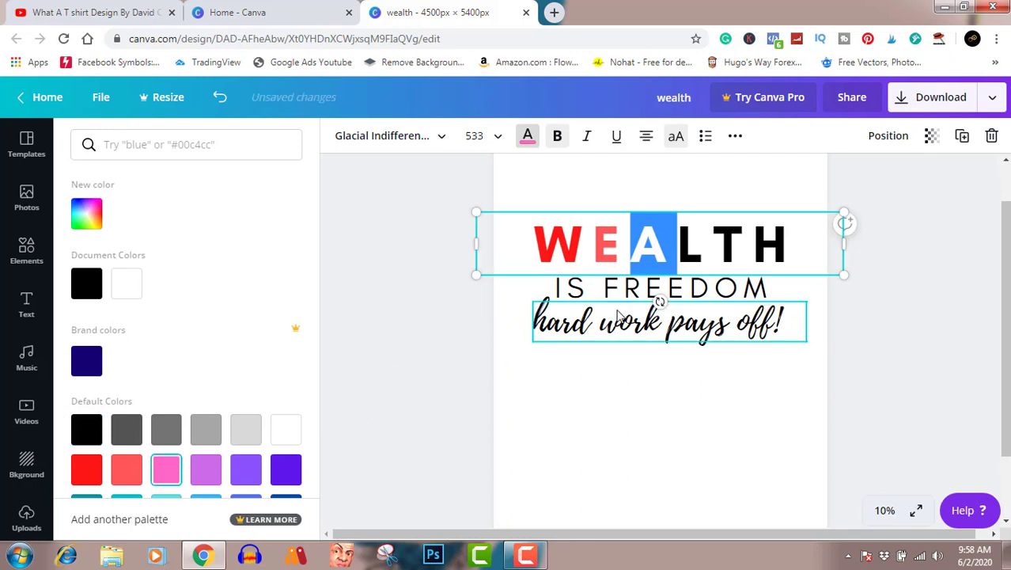
drag(678, 245, 713, 245)
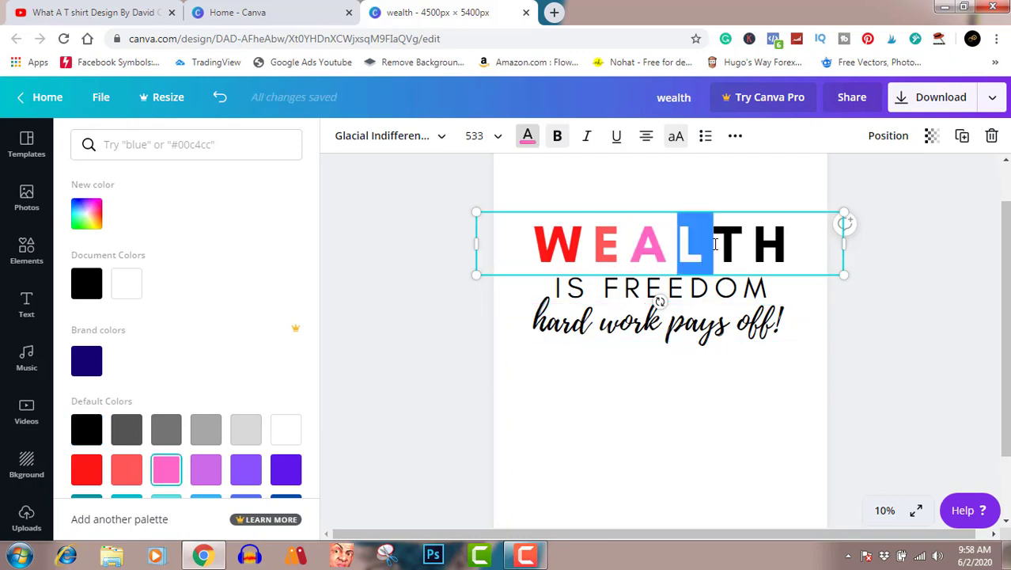
click(206, 469)
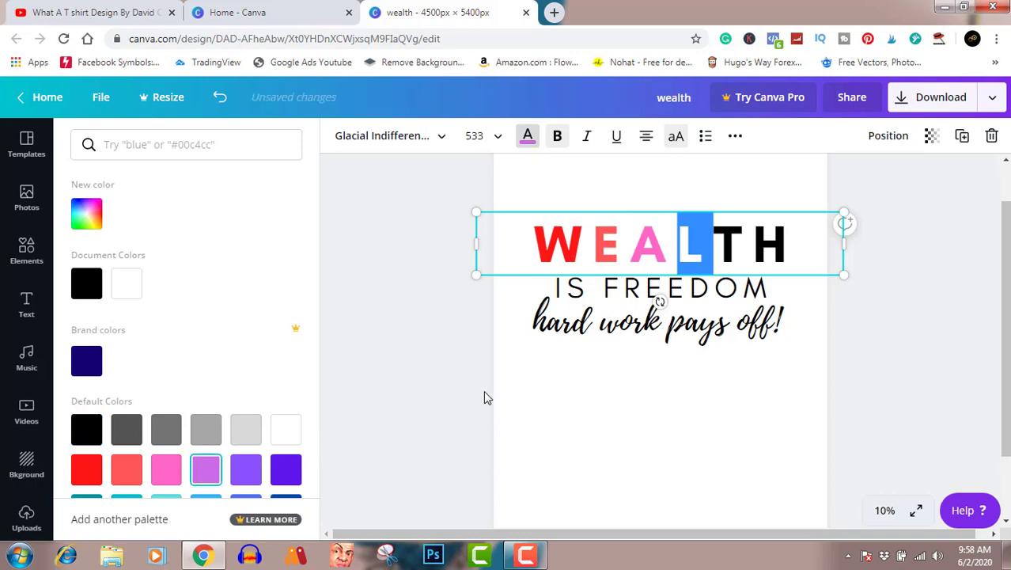
Colour the letter T of the WEALTH heading violet and the letter H deep violet from the default colours
click(717, 245)
drag(715, 246, 751, 247)
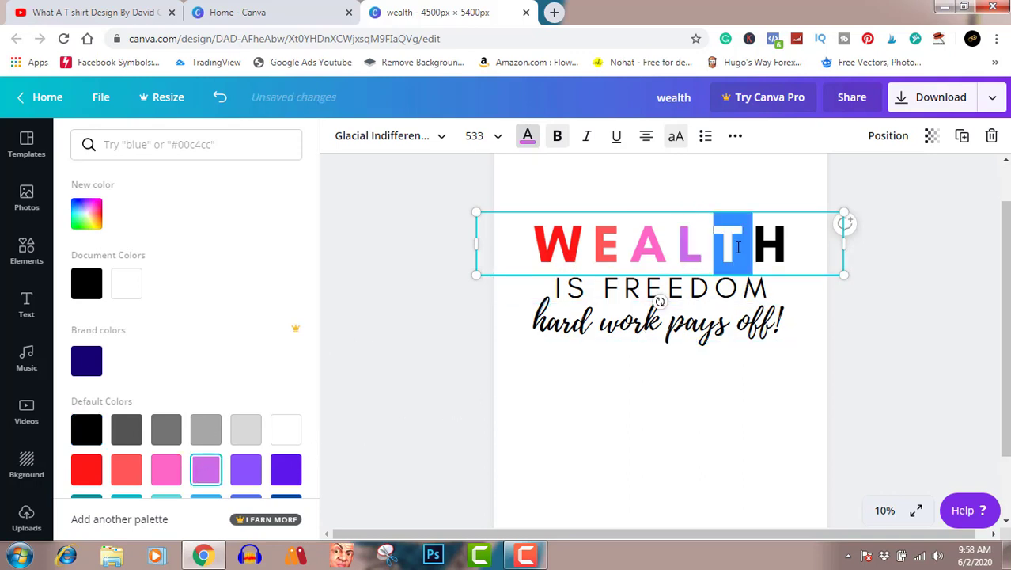
click(257, 473)
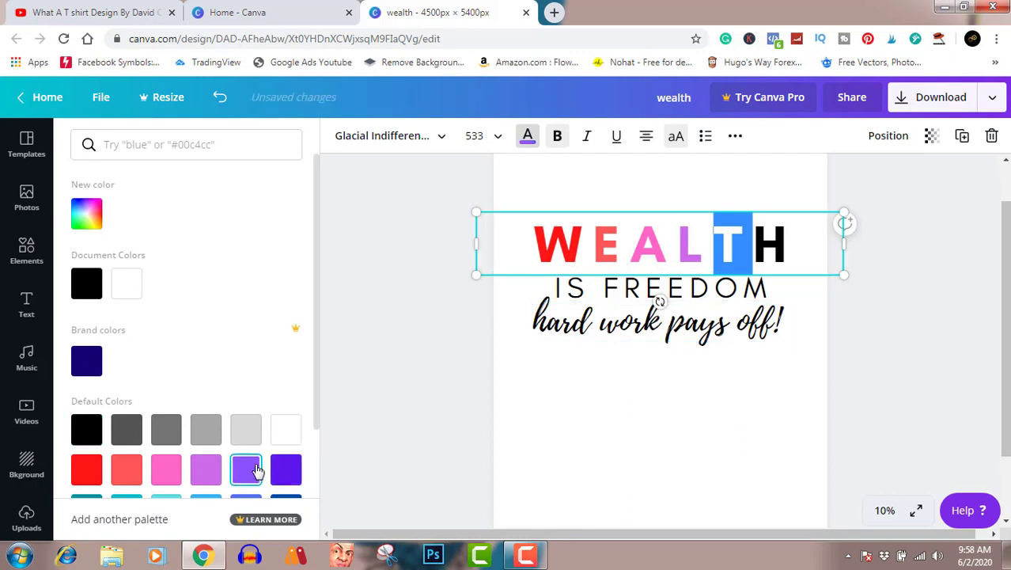
drag(754, 245, 798, 247)
click(285, 472)
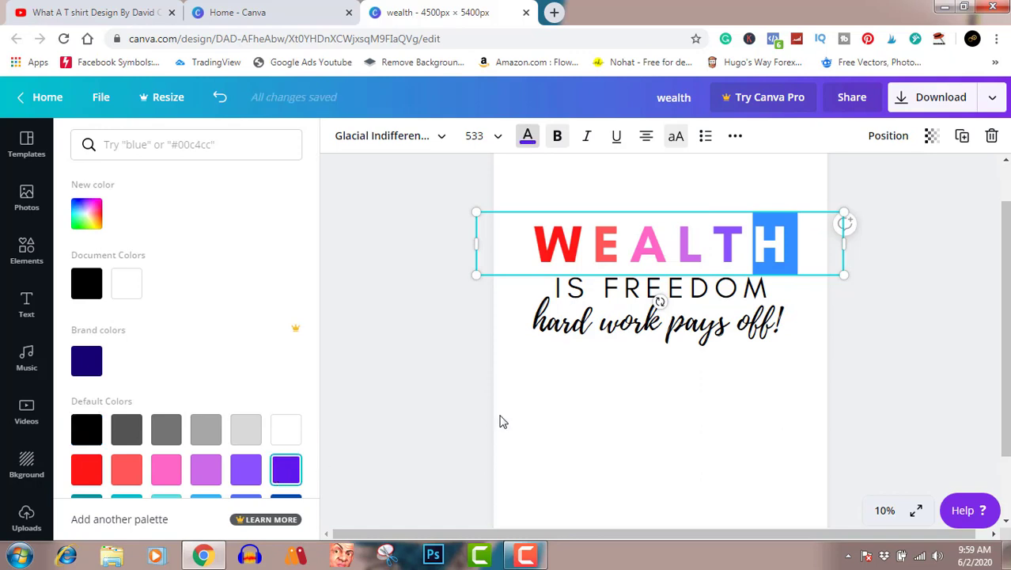
Colour the whole IS FREEDOM line yellow from the default colours
click(636, 281)
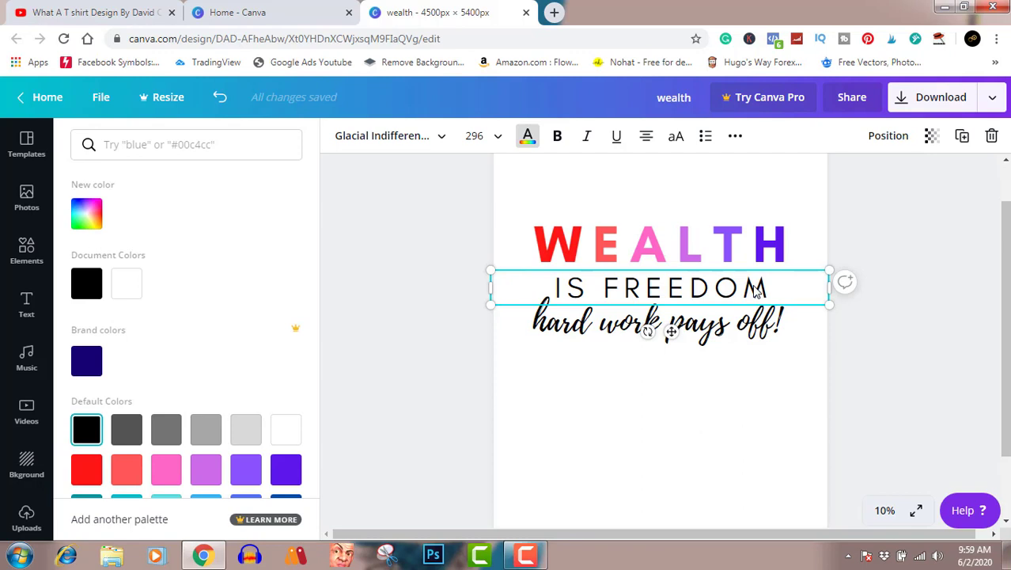
double_click(756, 290)
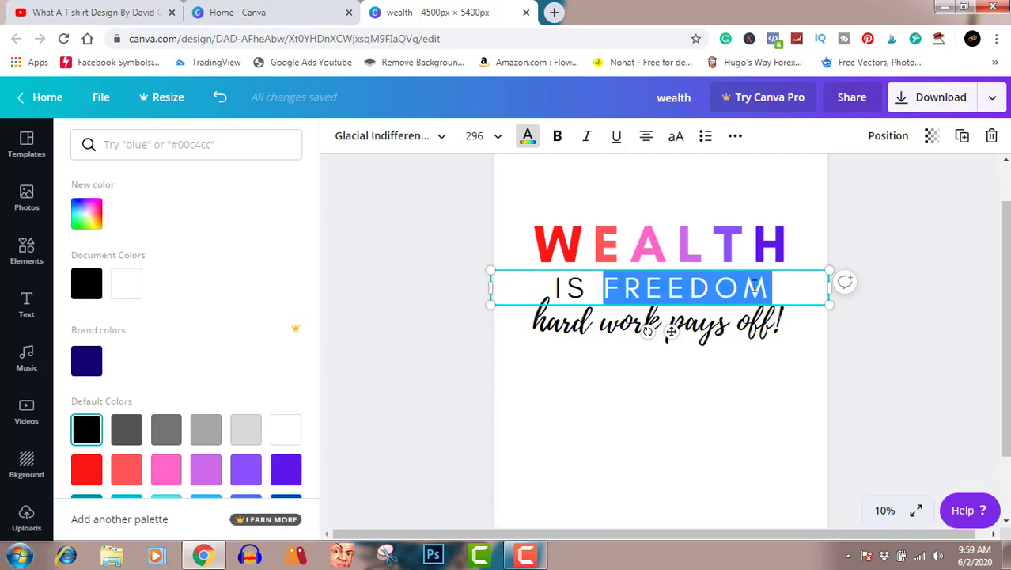
triple_click(755, 287)
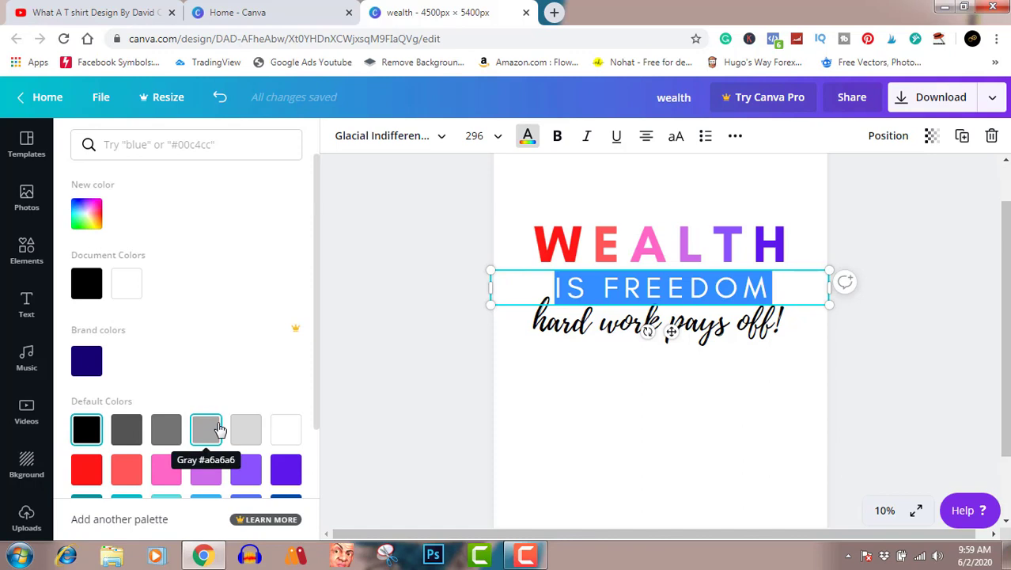
scroll(220, 430, down, 1)
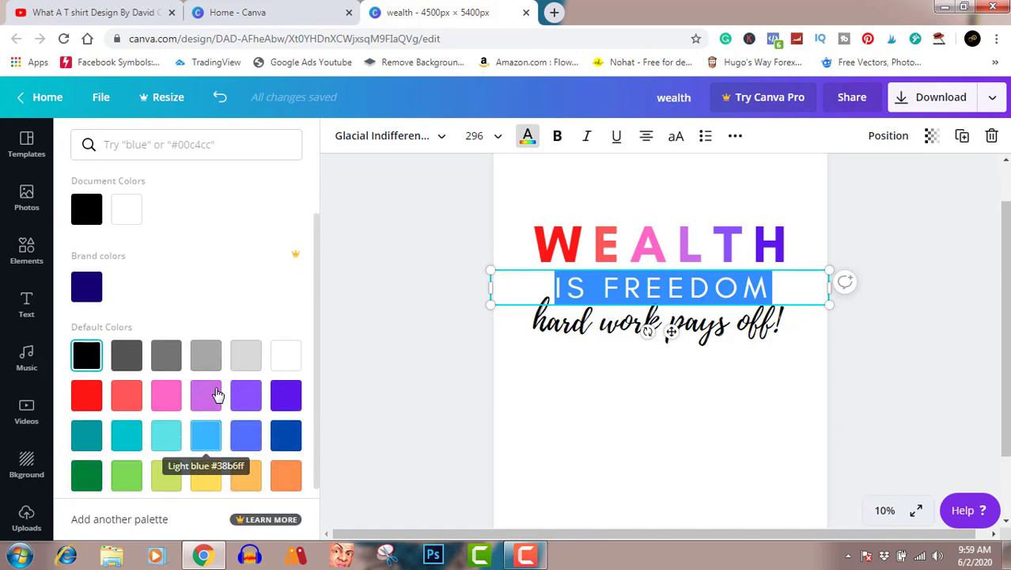
click(214, 358)
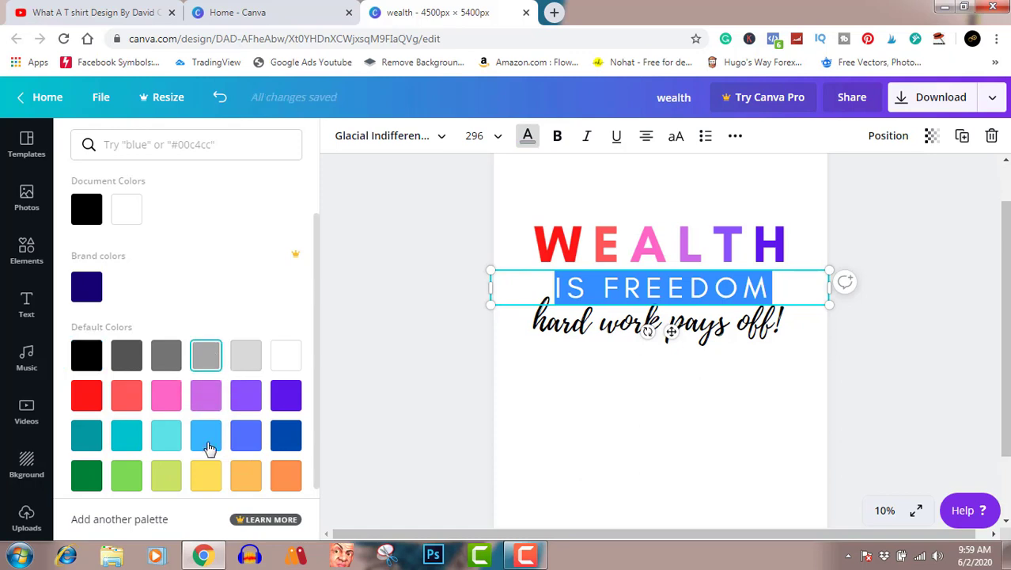
click(207, 478)
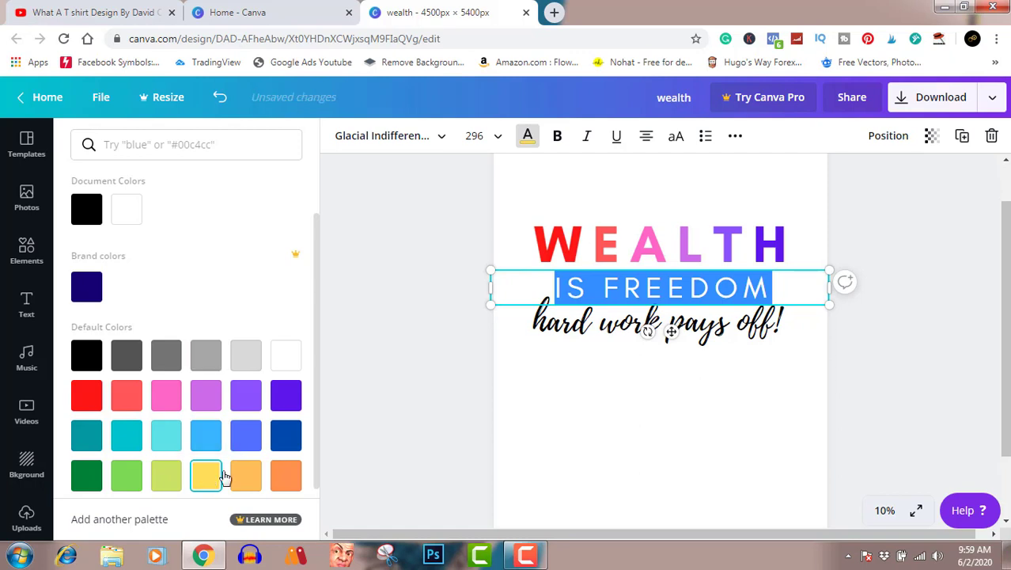
Colour the whole "hard work pays off!" script line bright red and dismiss the Windows colour scheme prompt
click(552, 329)
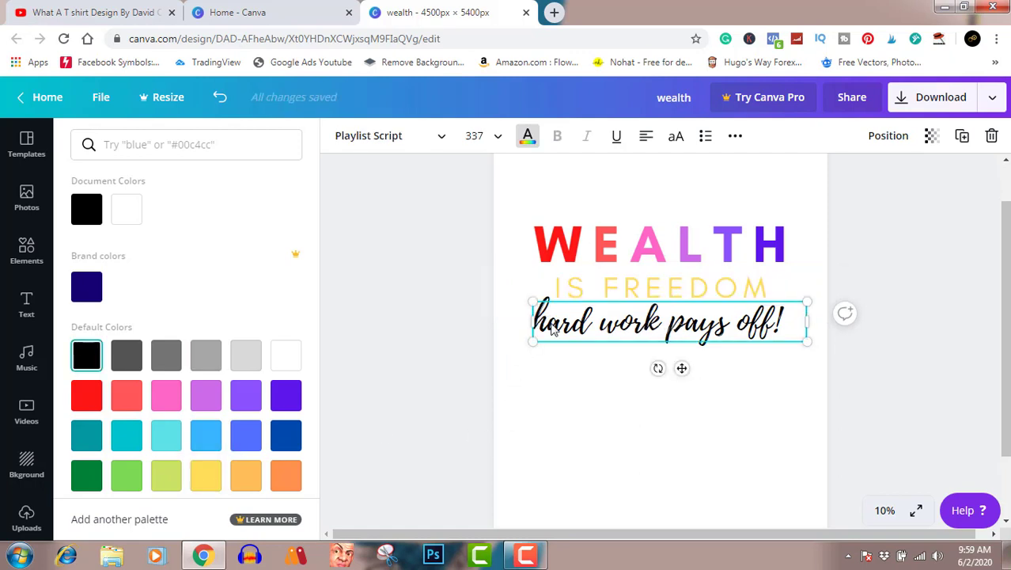
double_click(551, 329)
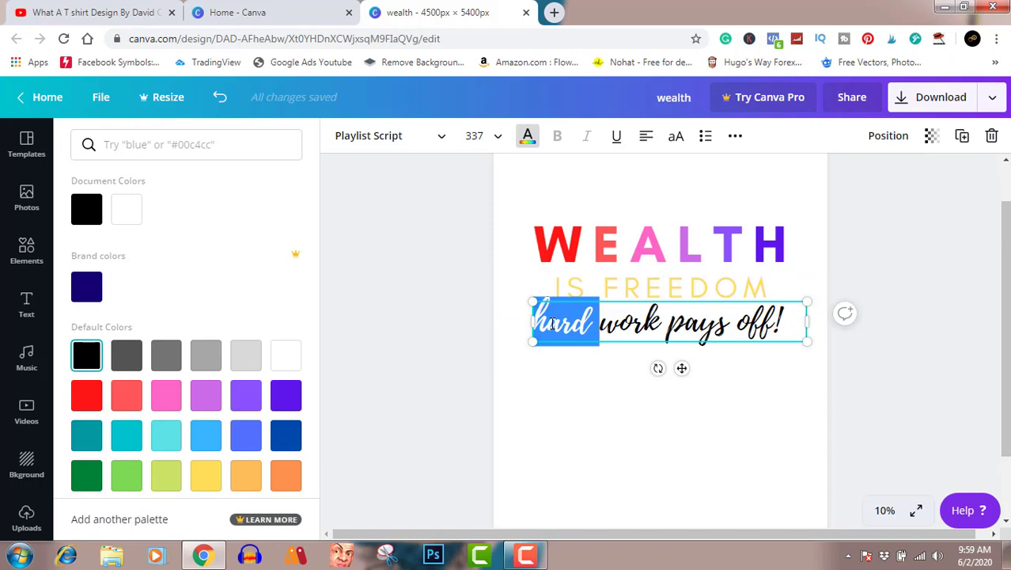
key(ctrl+a)
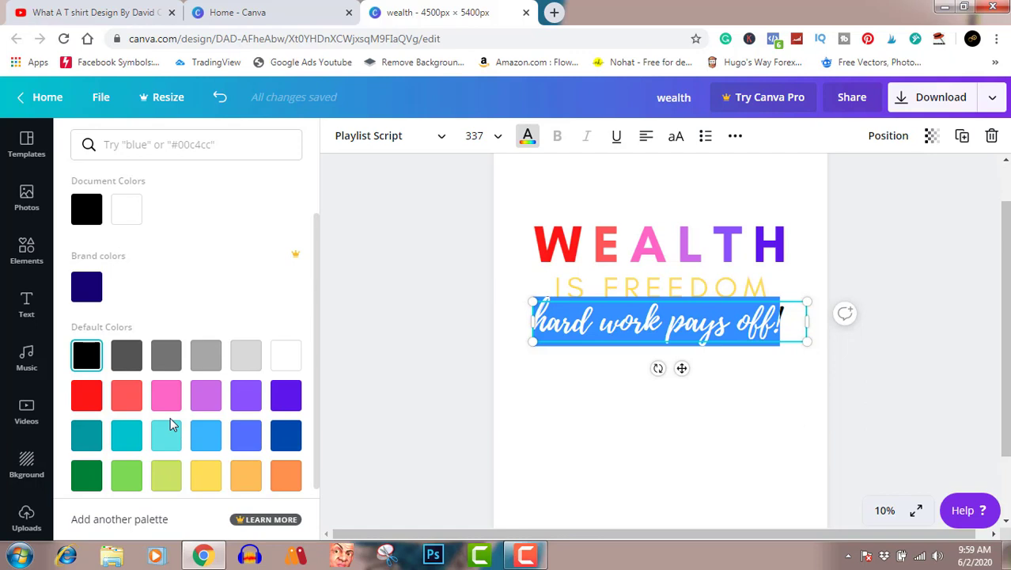
click(90, 405)
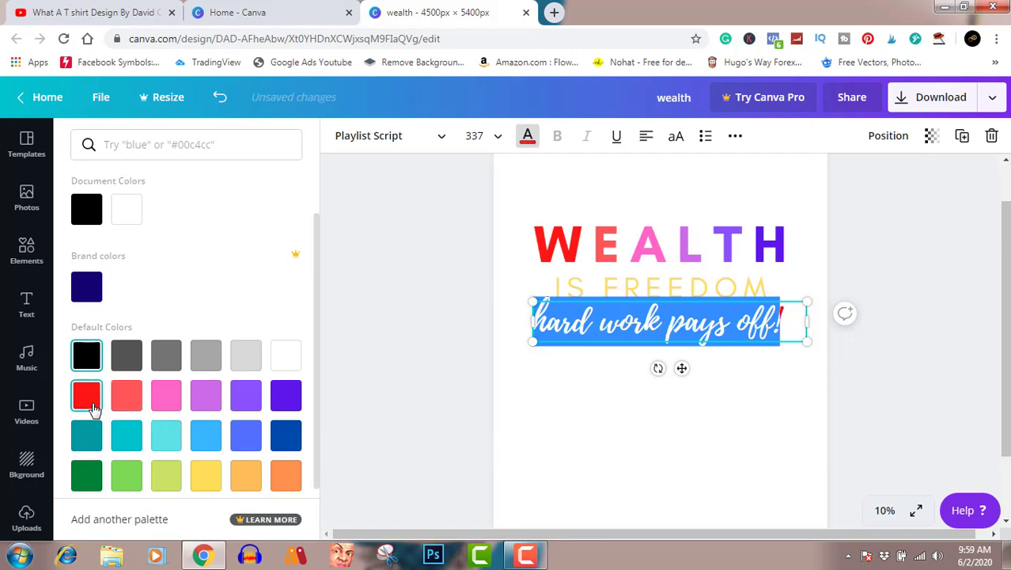
click(843, 410)
click(853, 391)
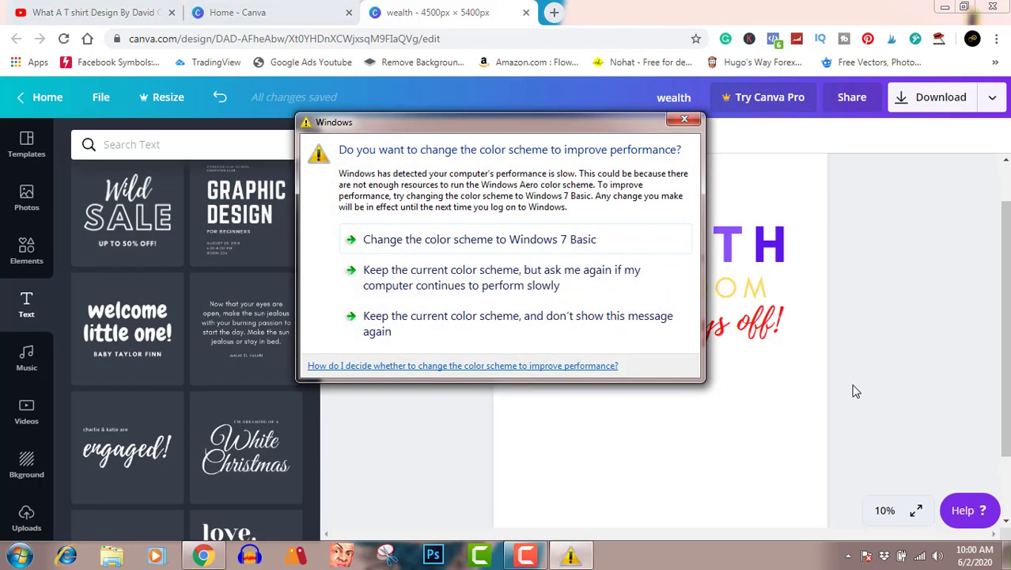
click(685, 120)
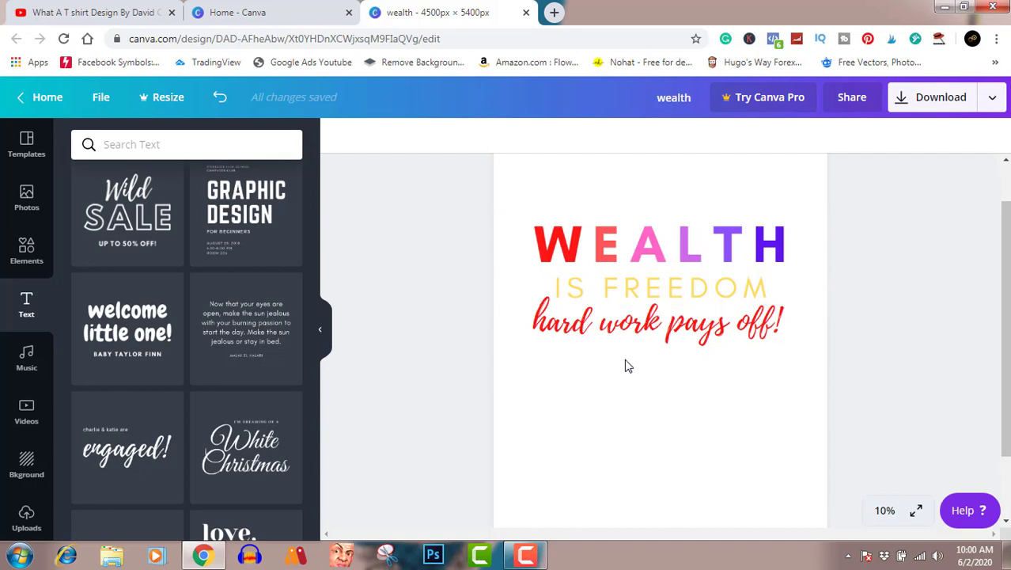
Colour the whole "hard work pays off!" script line light turquoise from the default colours, dismissing the Windows colour scheme prompt
click(631, 338)
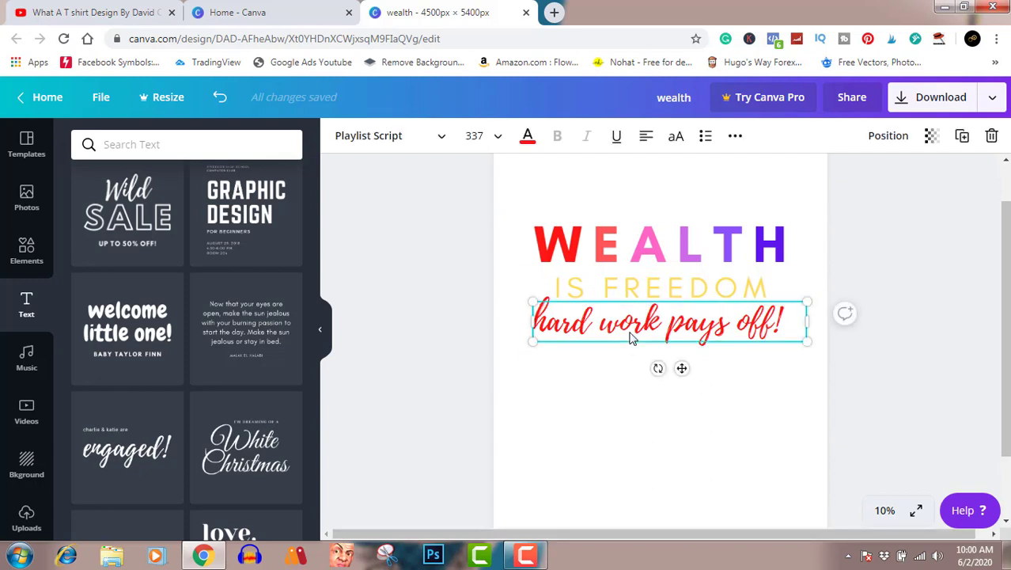
double_click(631, 333)
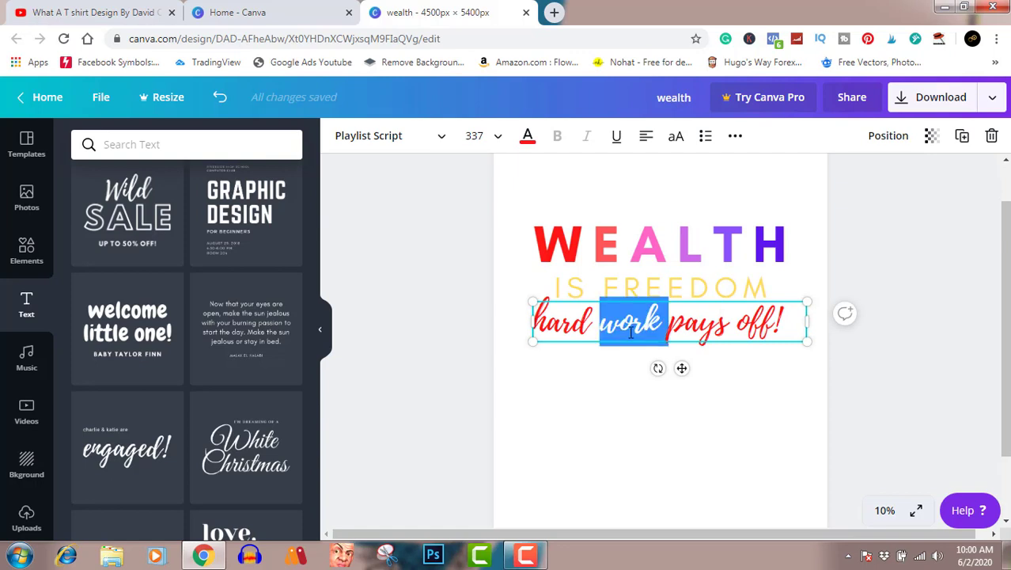
key(ctrl+a)
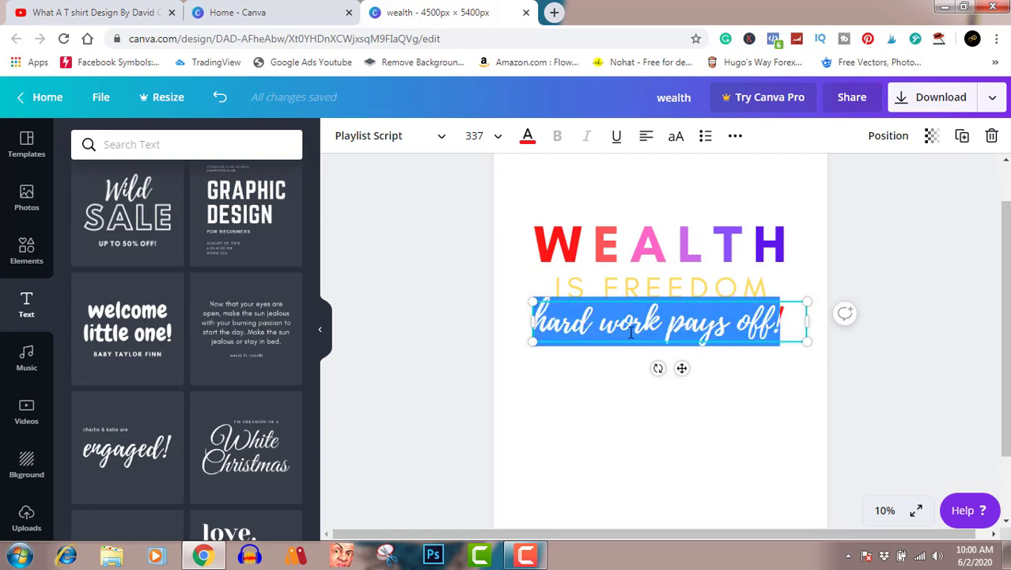
click(527, 136)
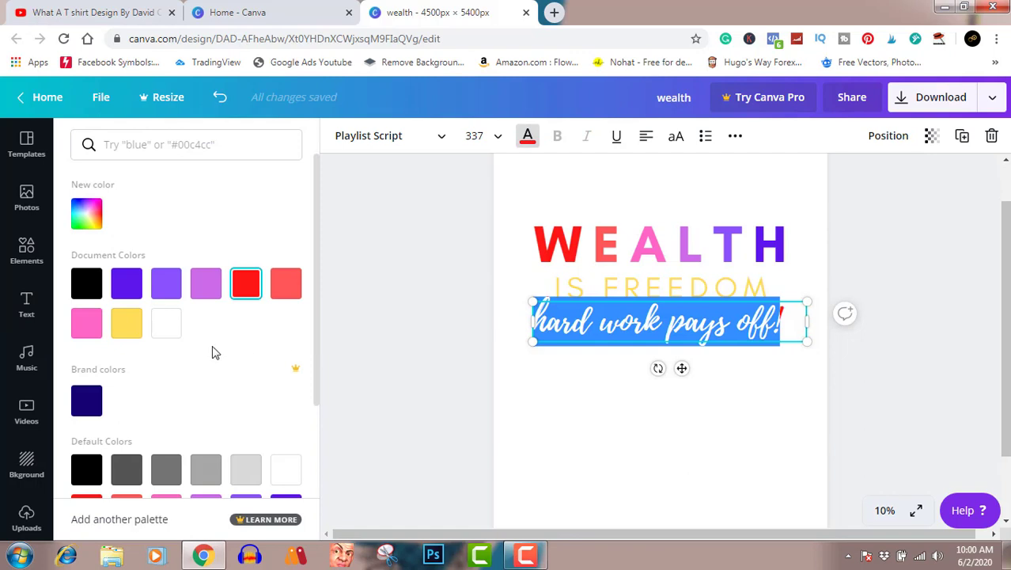
scroll(212, 353, down, 3)
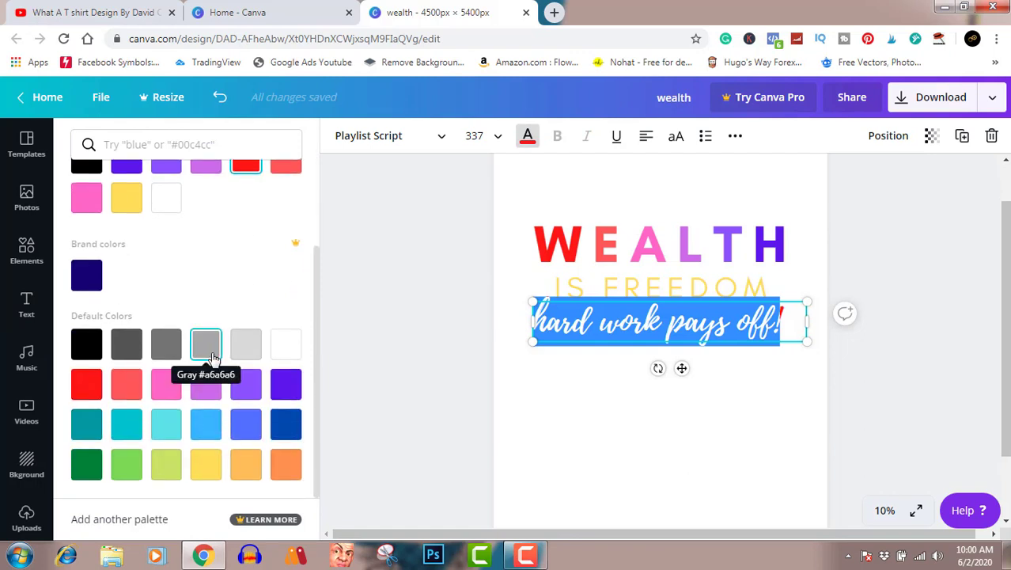
click(169, 431)
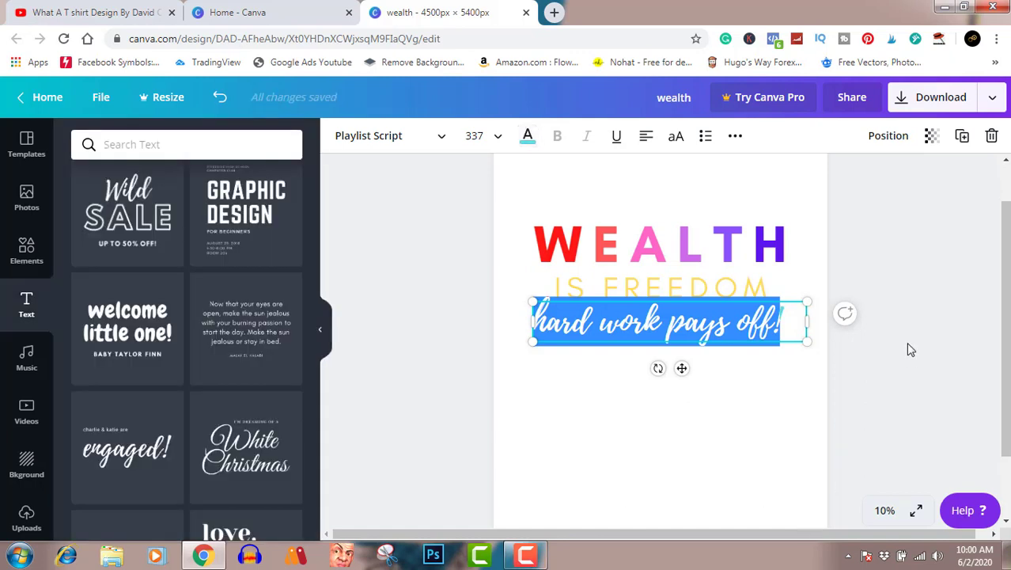
click(908, 349)
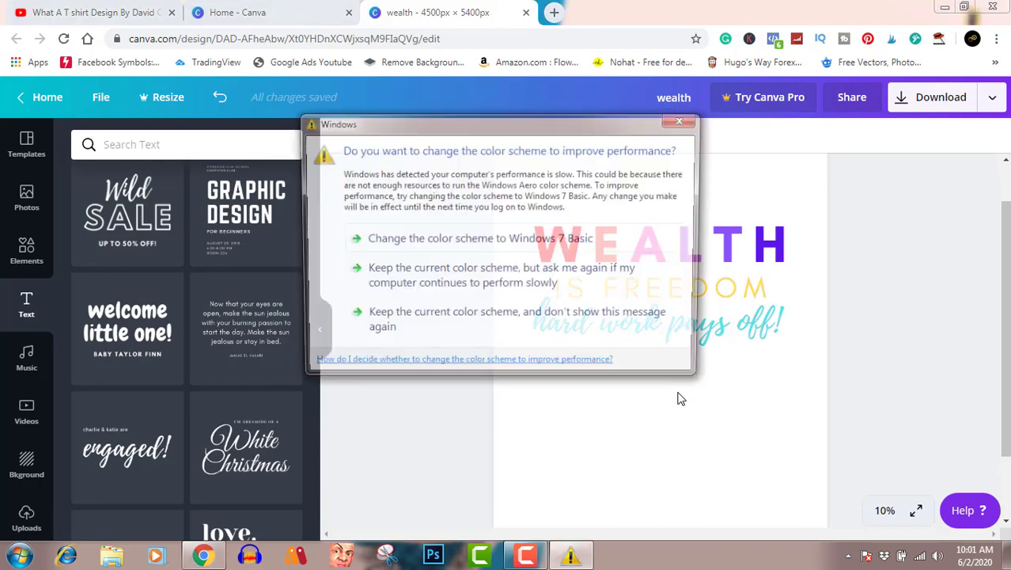
click(685, 120)
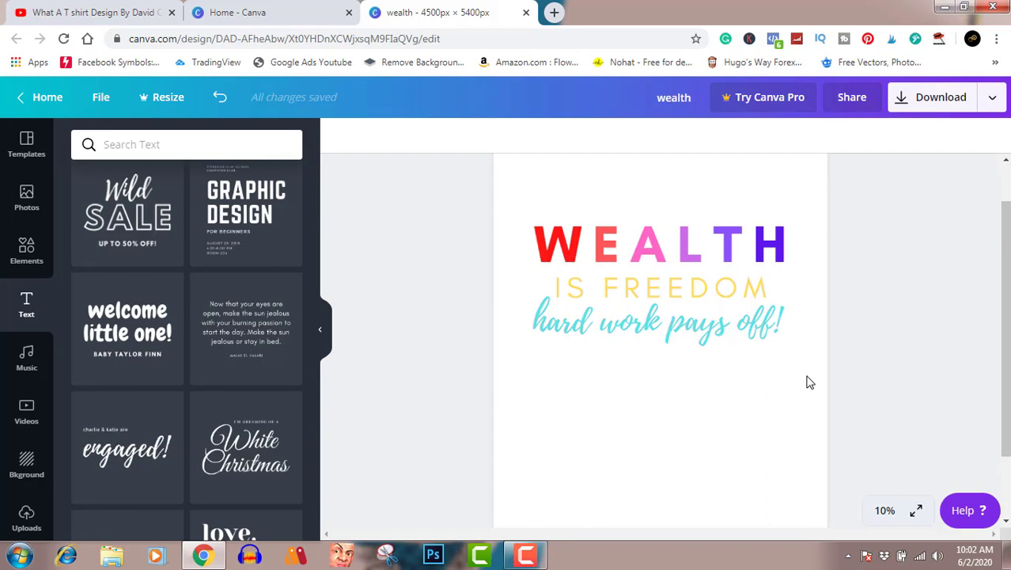
Try to enable a transparent background for the export, and download the design as a PNG without it
click(922, 108)
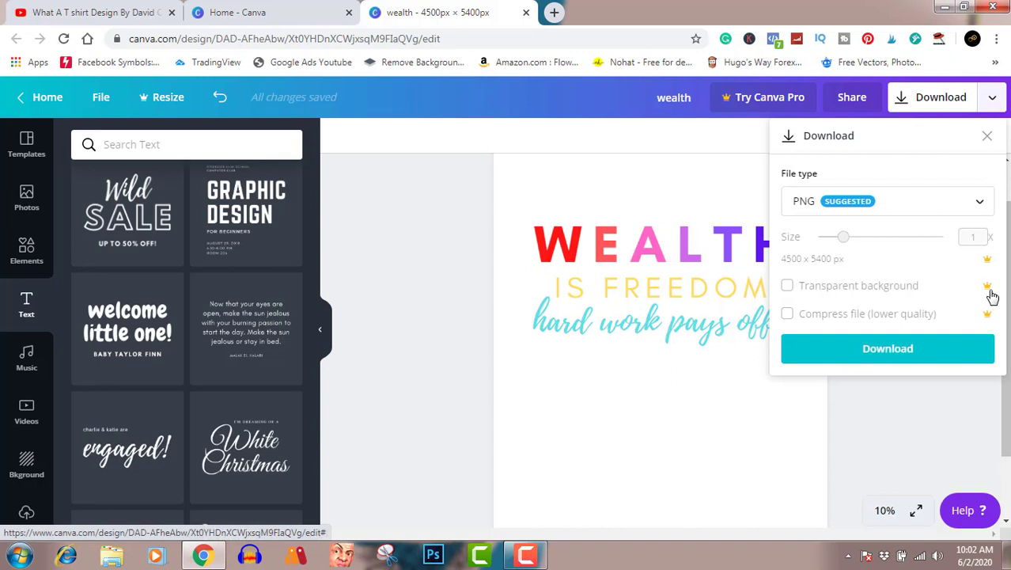
click(788, 287)
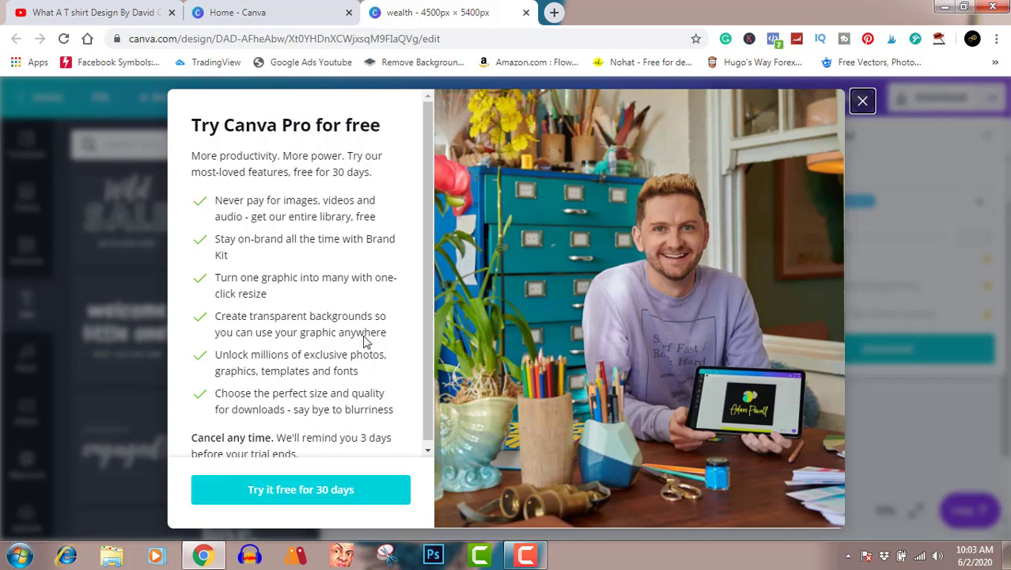
click(863, 102)
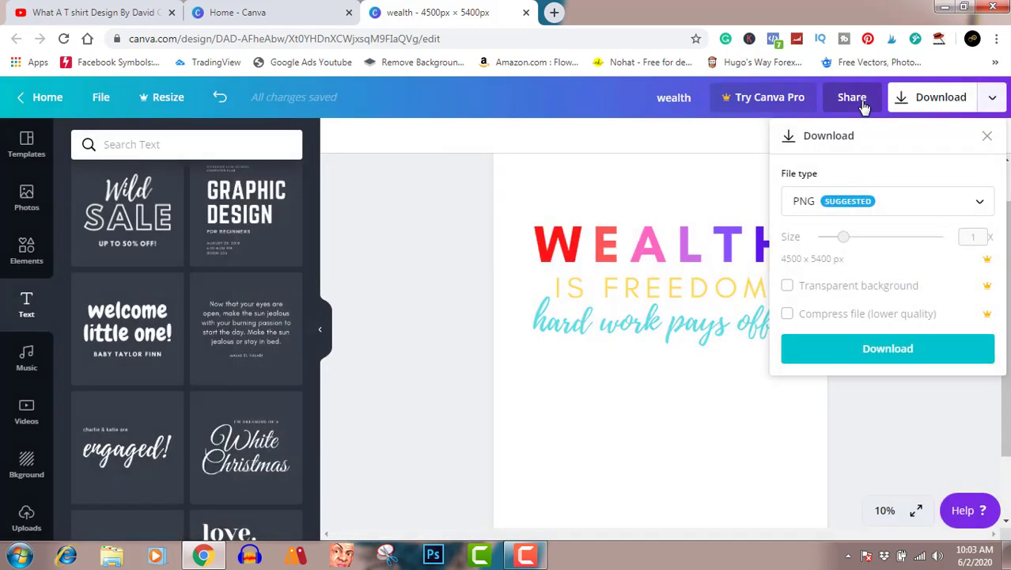
click(904, 354)
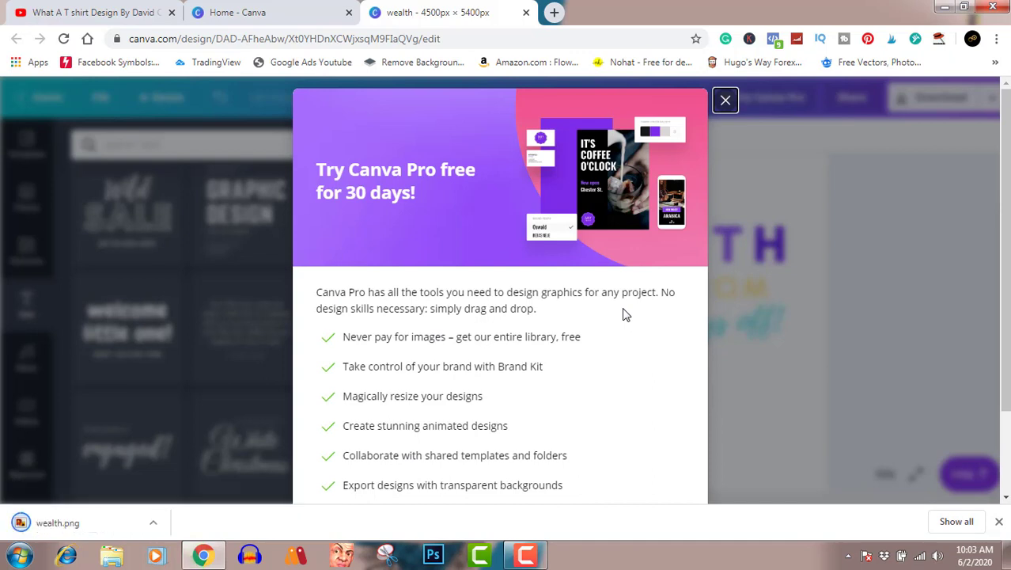
Show the downloaded wealth.png in its folder, view the image in Windows Photo Viewer, and close the viewer and folder
click(154, 523)
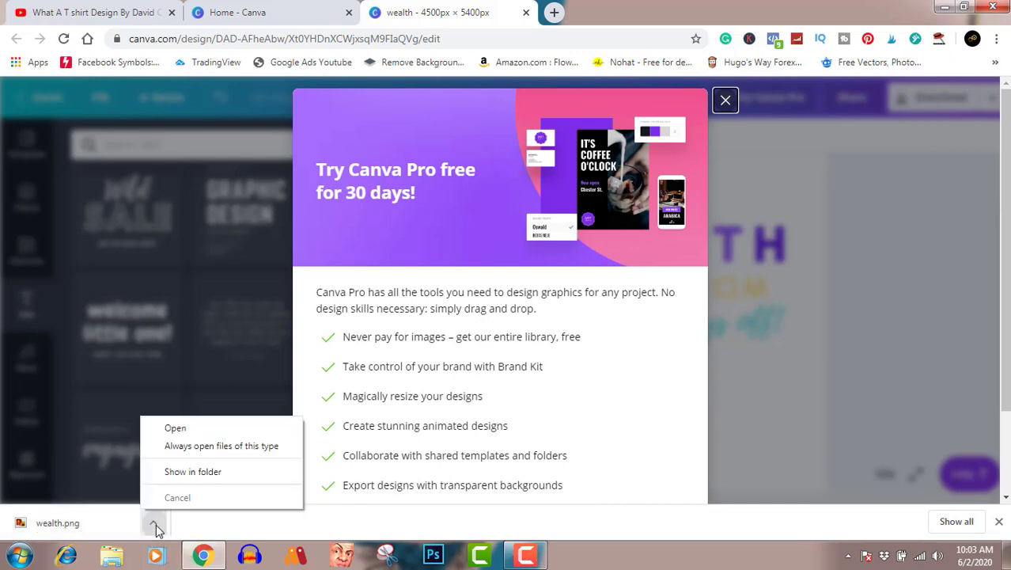
click(192, 479)
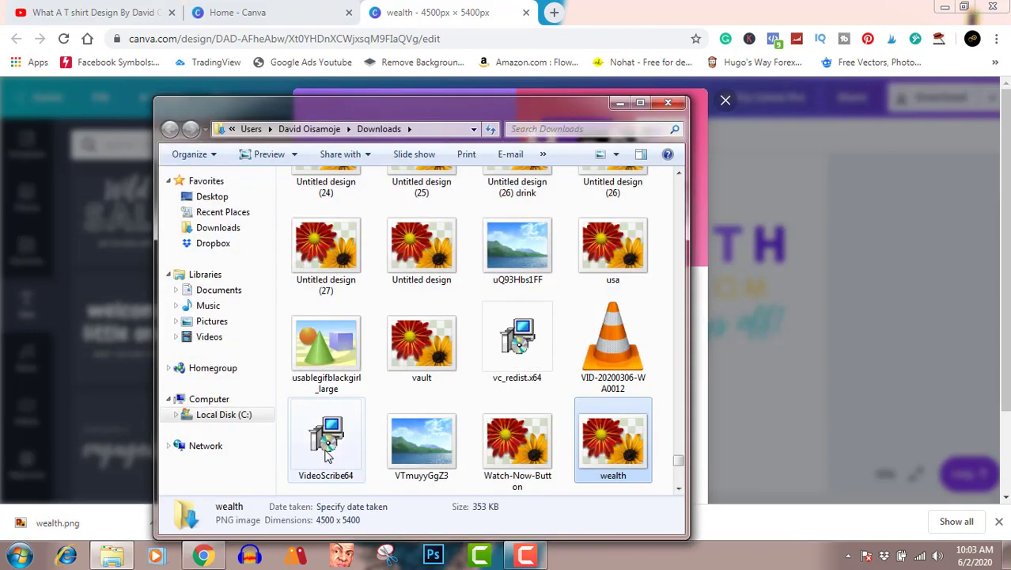
double_click(605, 431)
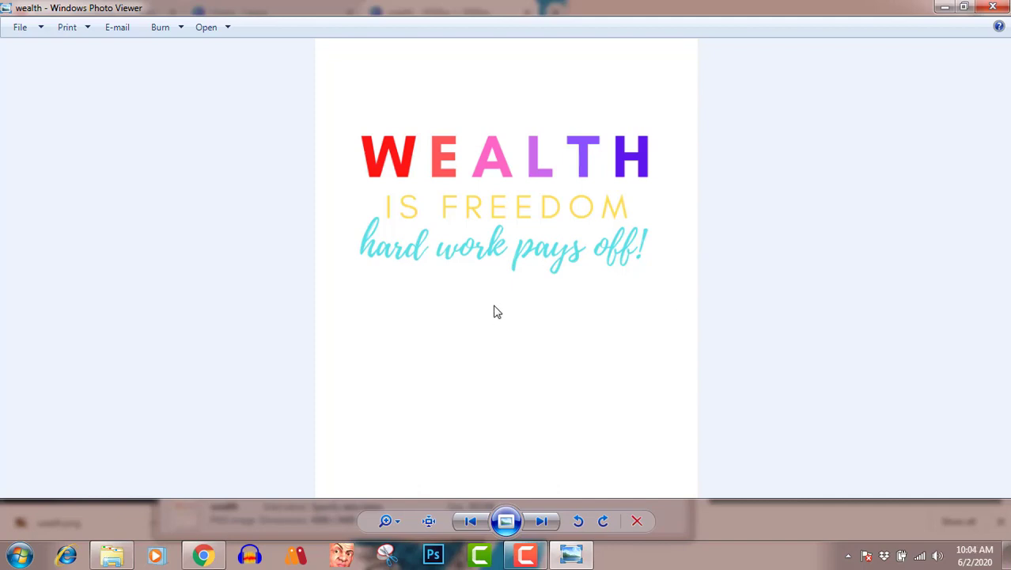
click(992, 8)
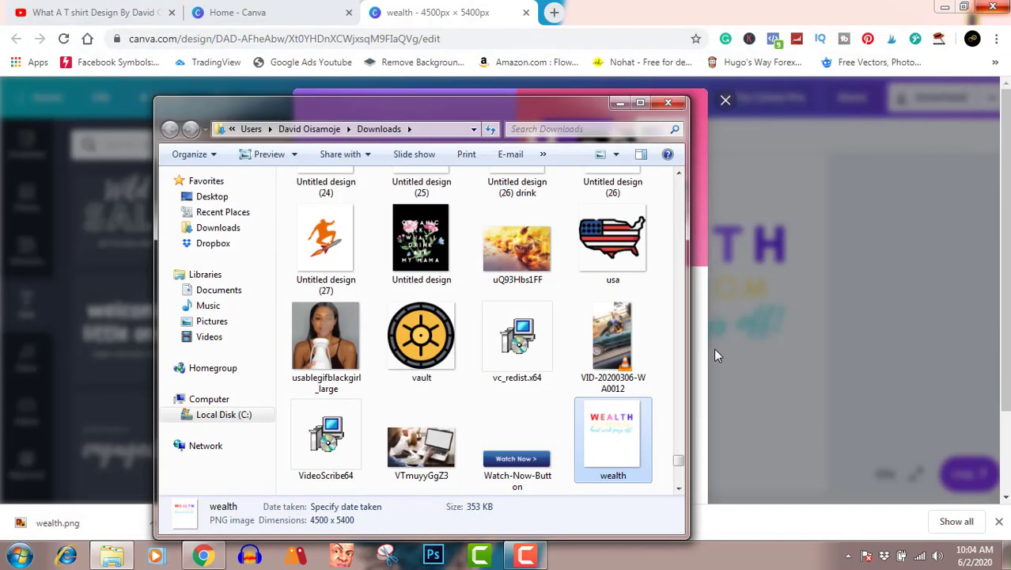
click(528, 558)
click(528, 558)
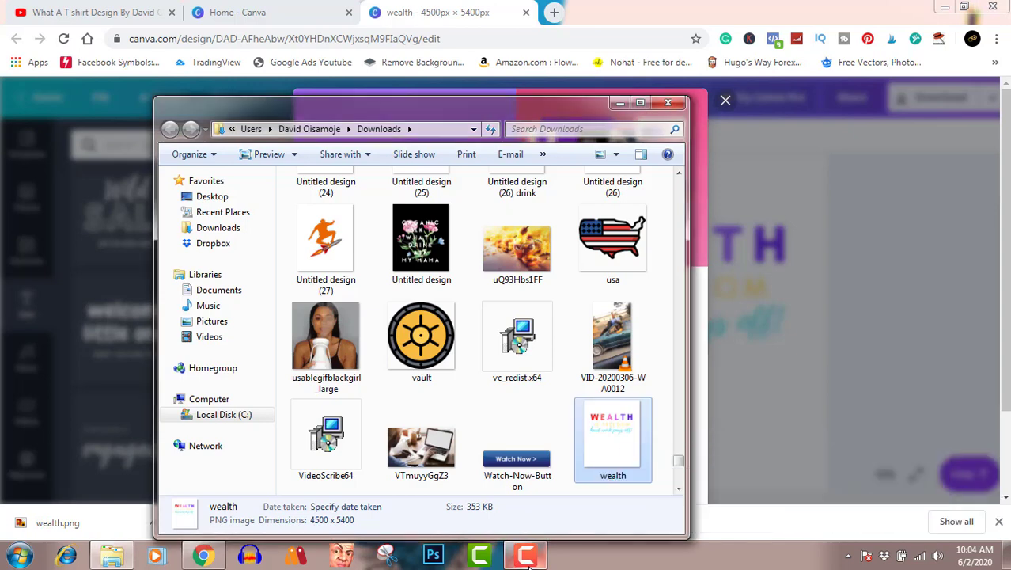
click(669, 104)
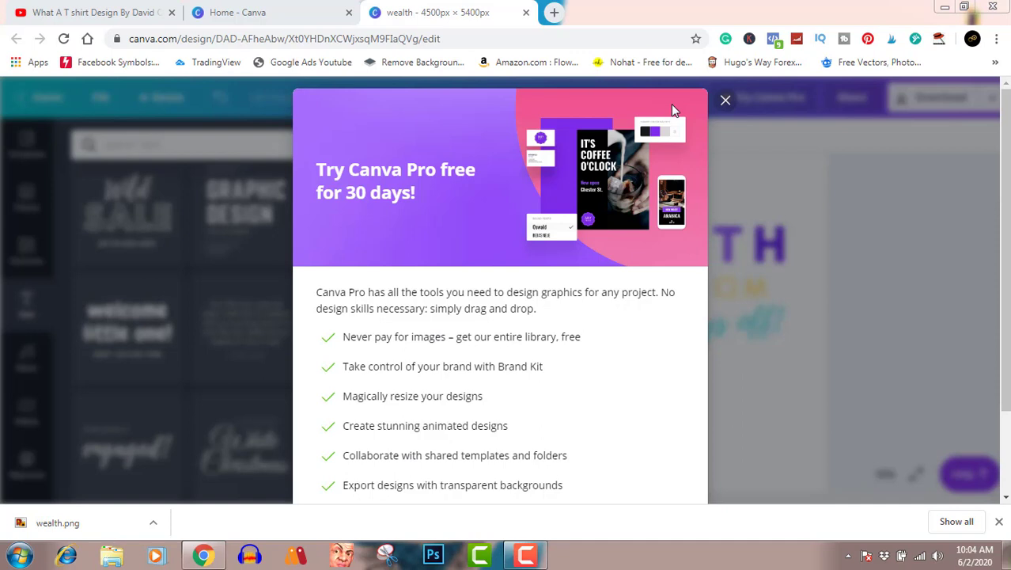
click(526, 557)
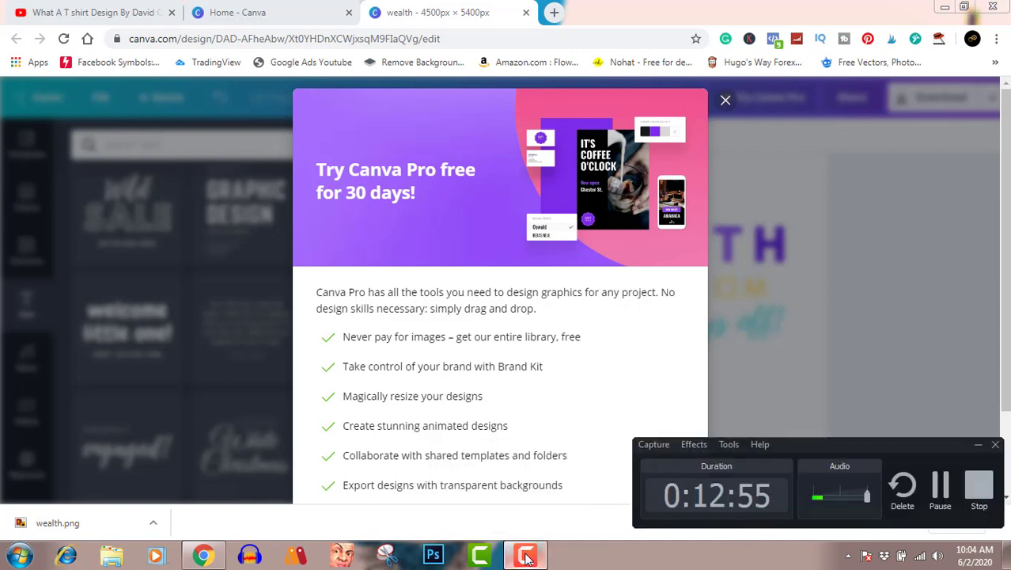
click(973, 492)
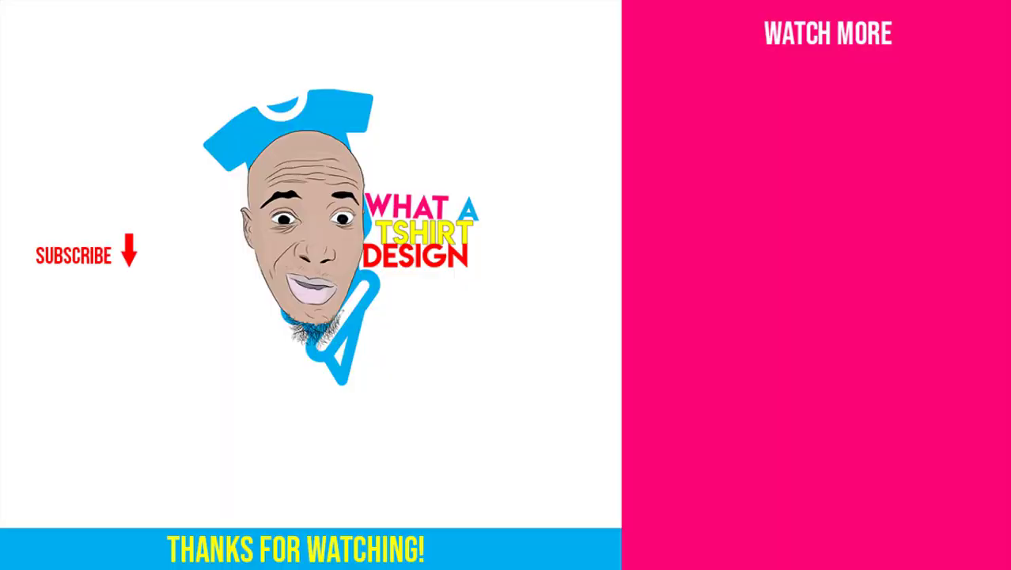